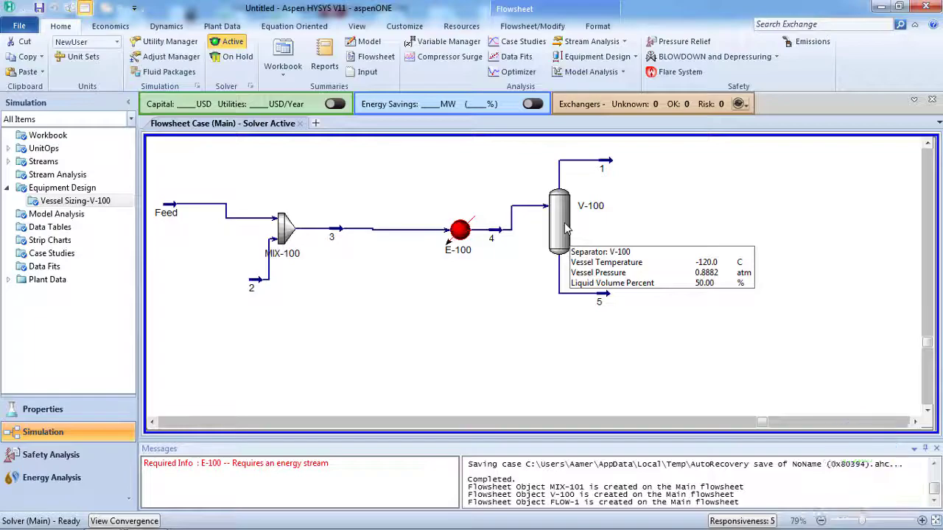
# Review the separator V-100's design parameters and reaction settings, and close its property view
pyautogui.click(127, 220)
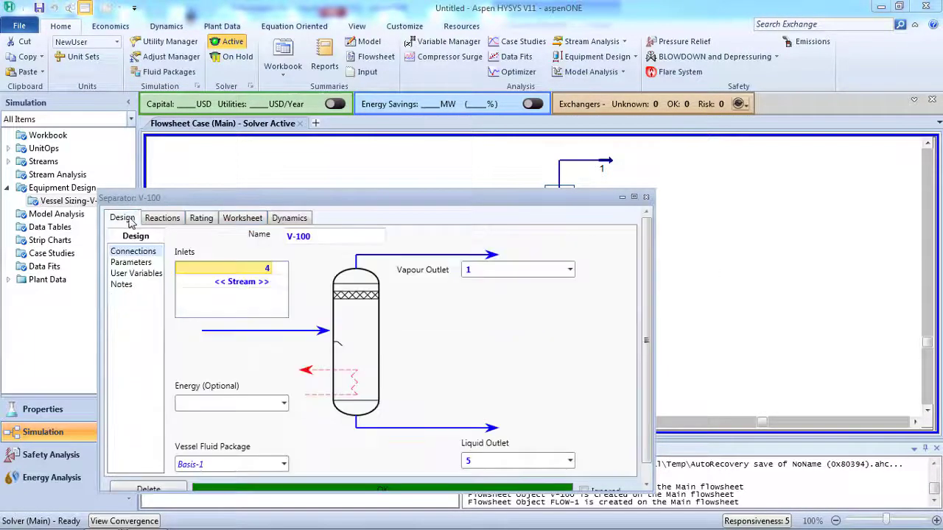
pyautogui.click(137, 262)
pyautogui.click(163, 219)
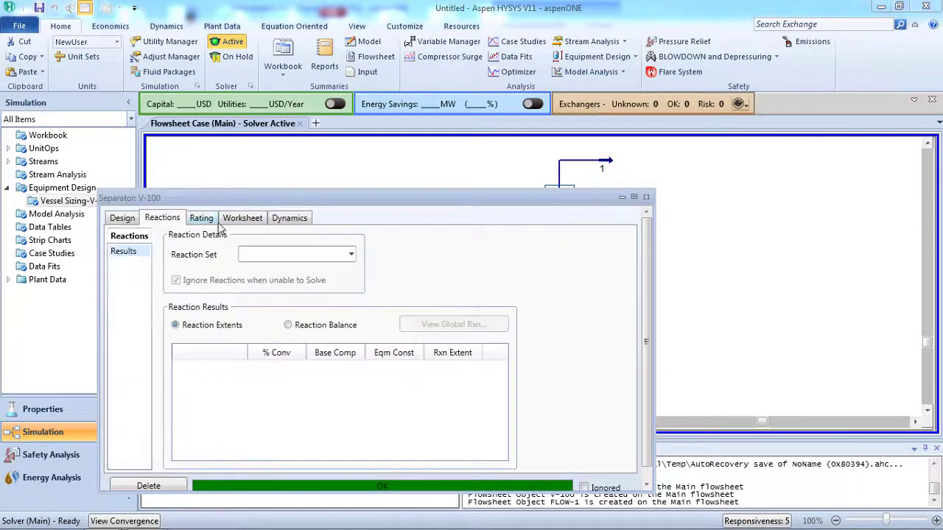
pyautogui.click(124, 219)
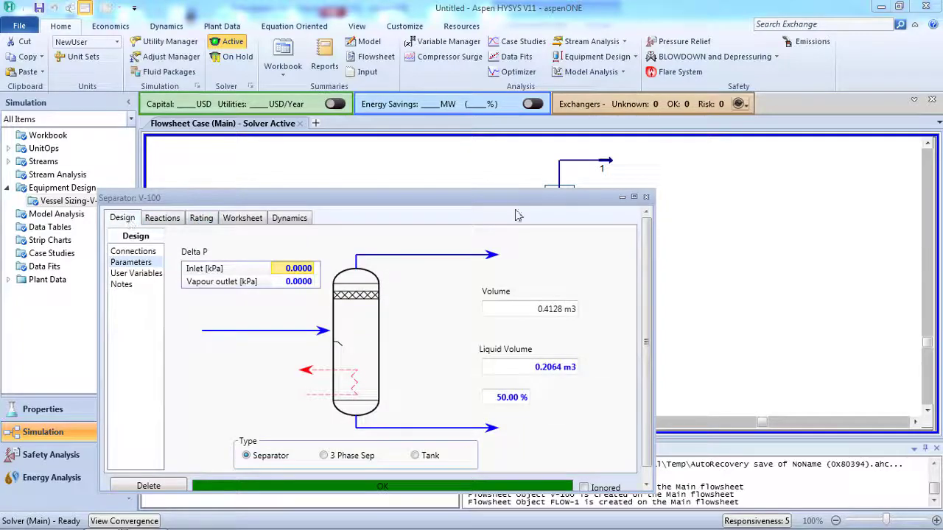
pyautogui.click(640, 199)
# Show the property table for stream 5 on the flowsheet and place it below the liquid outlet stream
pyautogui.click(600, 298)
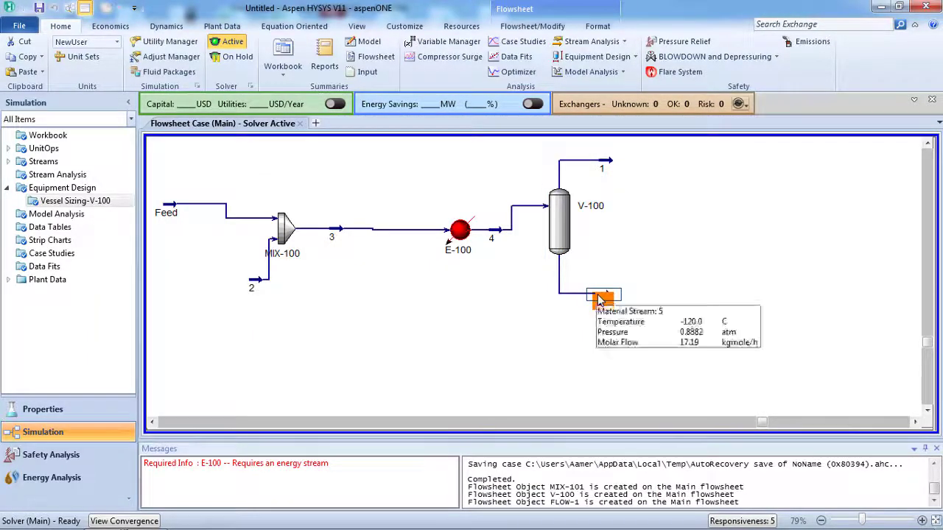
pyautogui.rightClick(599, 298)
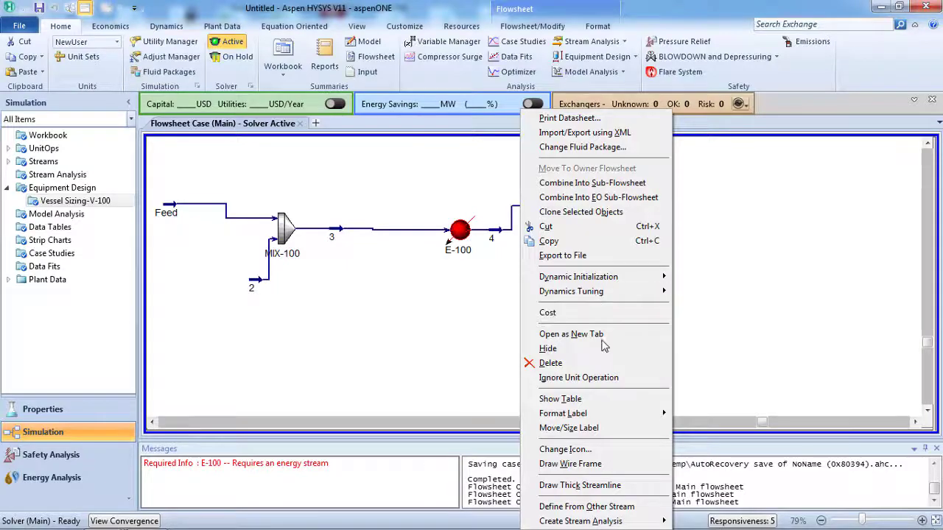
pyautogui.click(580, 404)
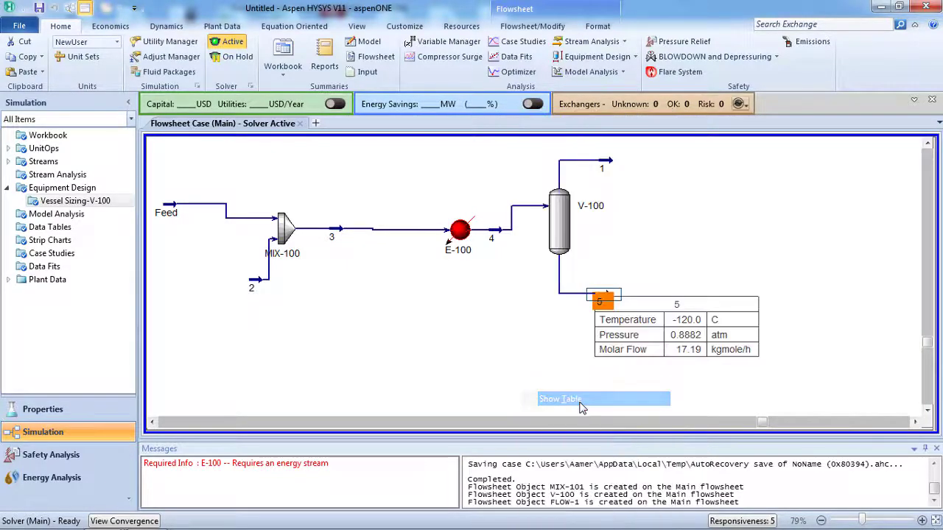
pyautogui.moveTo(645, 345); pyautogui.dragTo(615, 369)
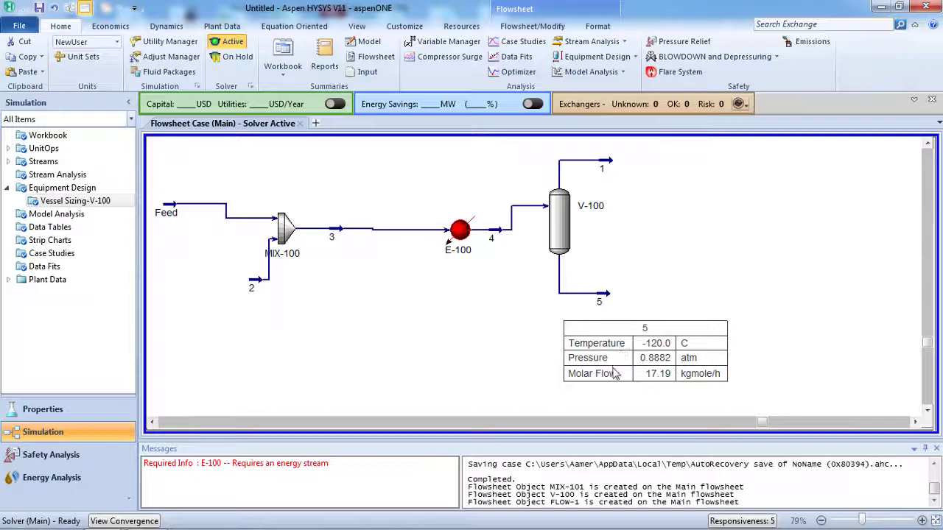
# Show the property table for stream 1 and place it beside the separator's vapour outlet stream
pyautogui.rightClick(605, 171)
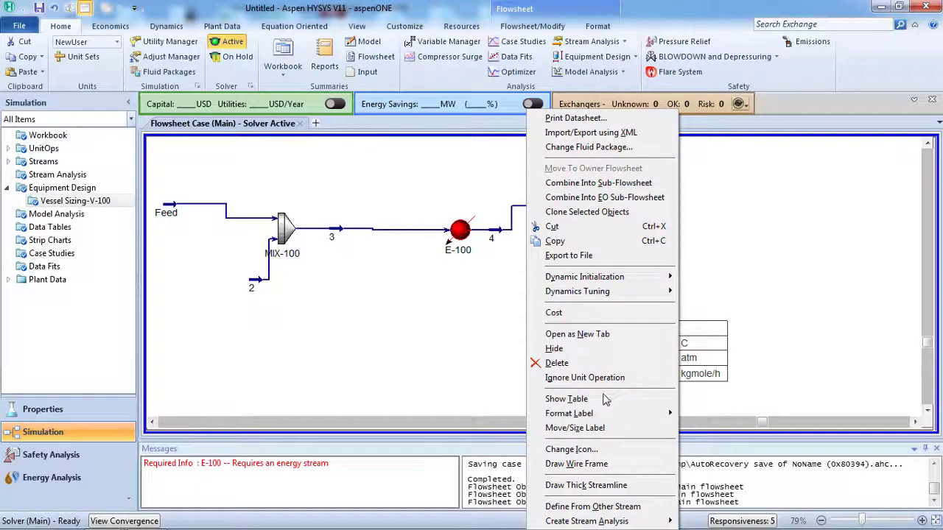
pyautogui.click(606, 398)
pyautogui.moveTo(651, 215); pyautogui.dragTo(685, 193)
pyautogui.moveTo(683, 228); pyautogui.dragTo(687, 234)
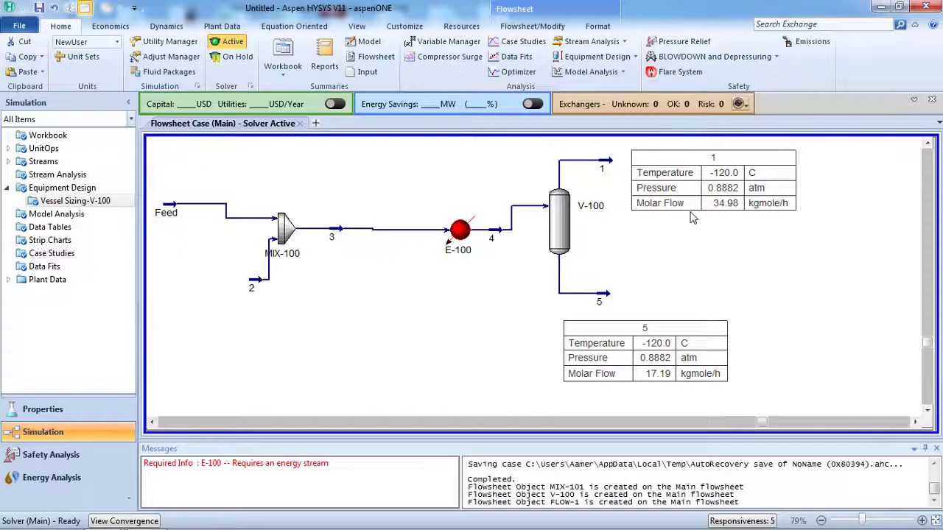
pyautogui.moveTo(170, 219)
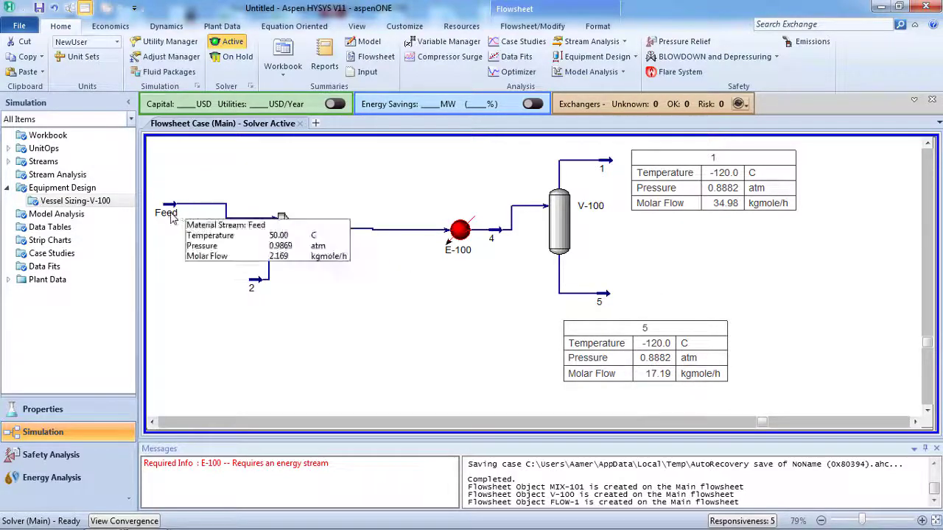
pyautogui.click(250, 285)
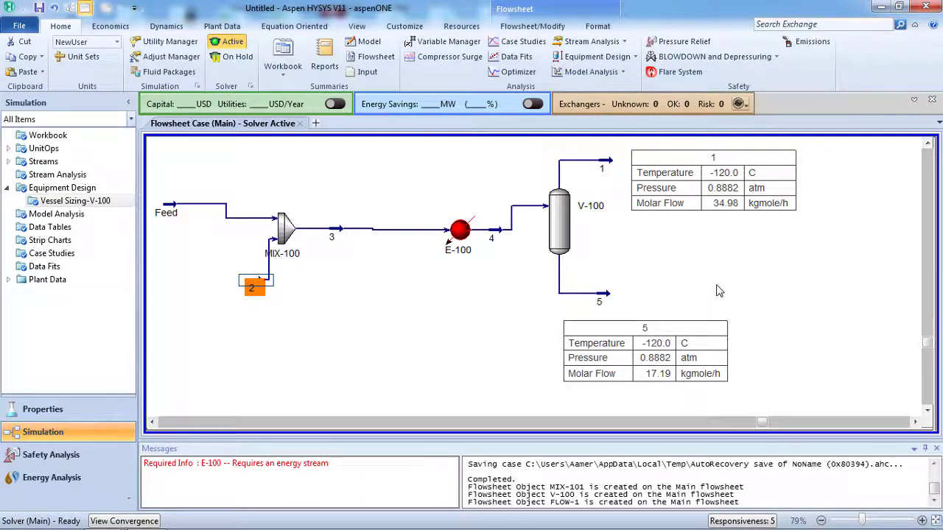
# Check the settings of stream 1's table, and delete the tables of streams 1 and 5 from the flowsheet
pyautogui.doubleClick(690, 200)
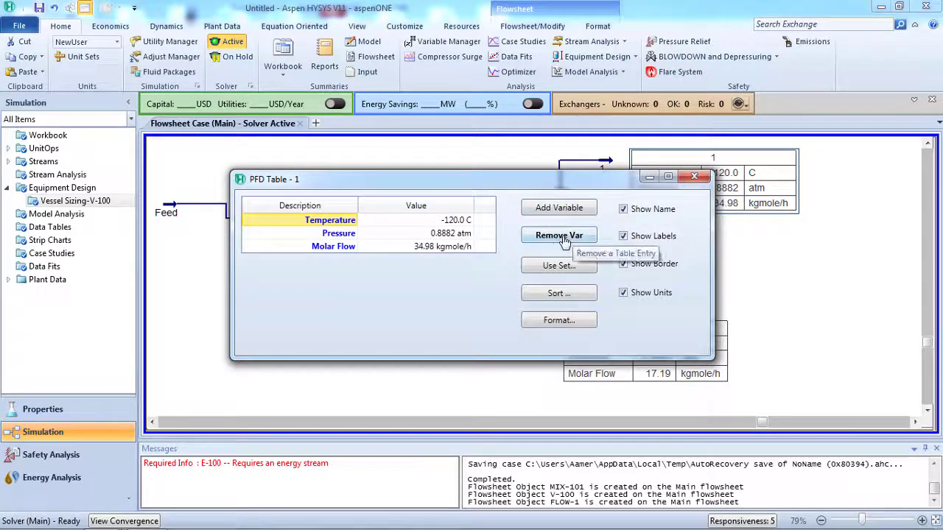
pyautogui.click(694, 177)
pyautogui.press('Delete')
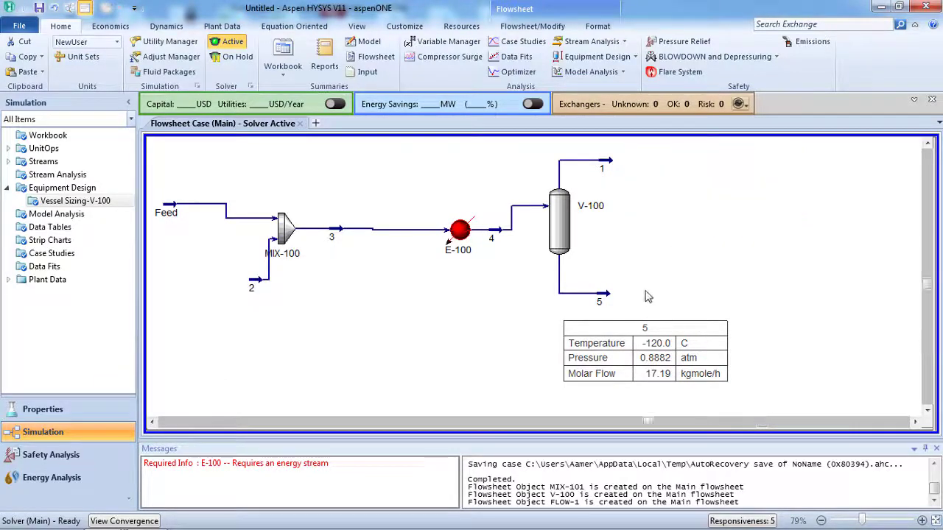
pyautogui.click(647, 357)
pyautogui.press('Delete')
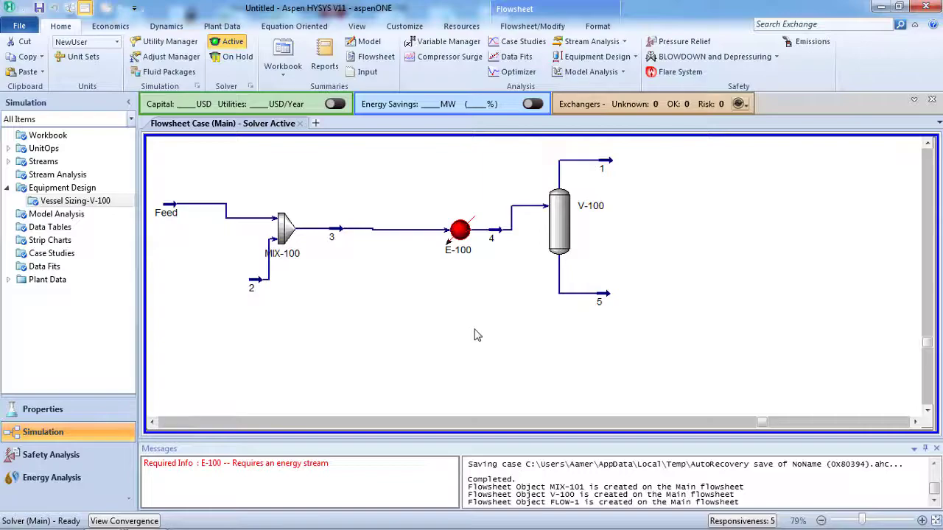
# Open the Workbook and review its data for material streams, compositions, energy streams and mixers
pyautogui.click(286, 56)
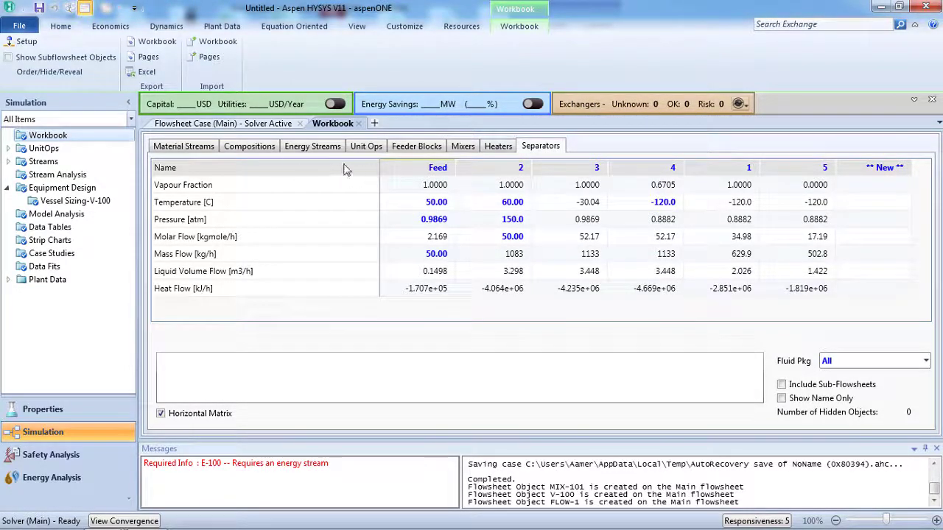
pyautogui.click(205, 147)
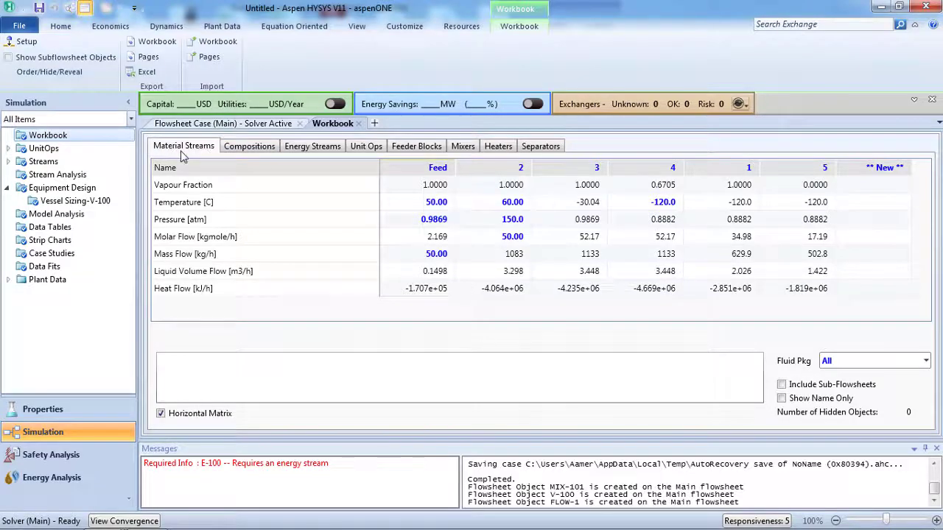
pyautogui.click(234, 156)
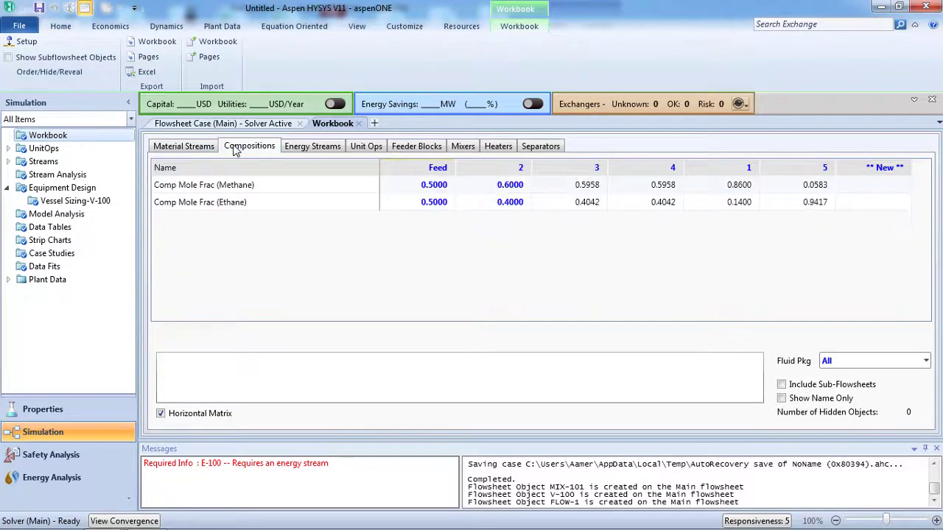
pyautogui.click(319, 149)
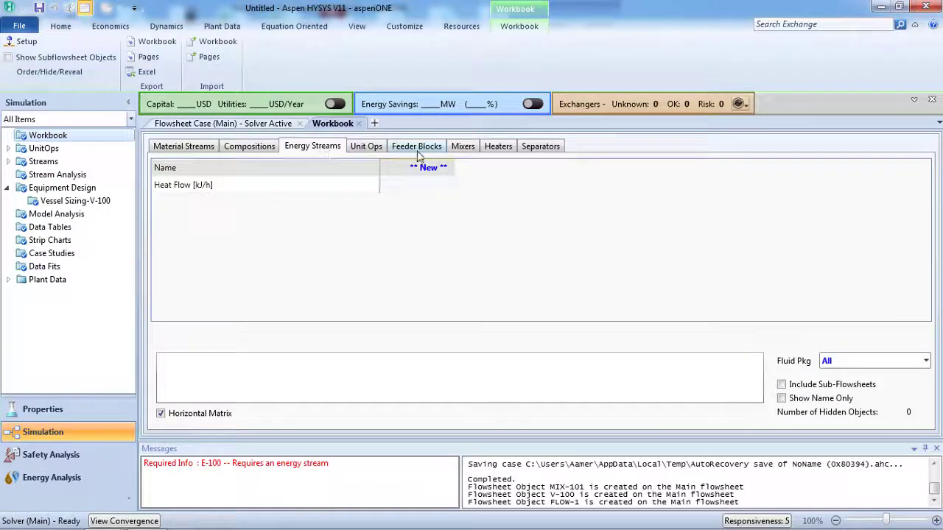
pyautogui.click(462, 146)
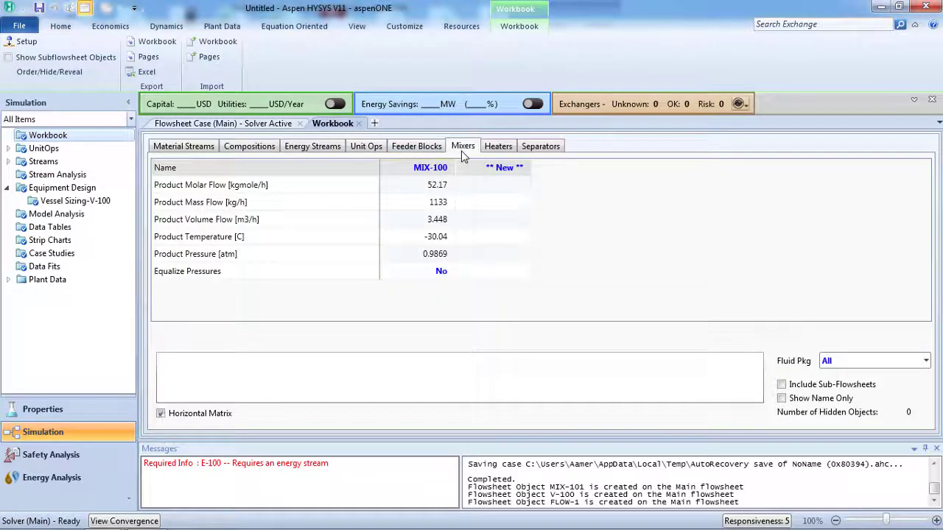
# Compare the Workbook's material stream conditions with the streams drawn on the main flowsheet
pyautogui.click(206, 148)
pyautogui.click(411, 205)
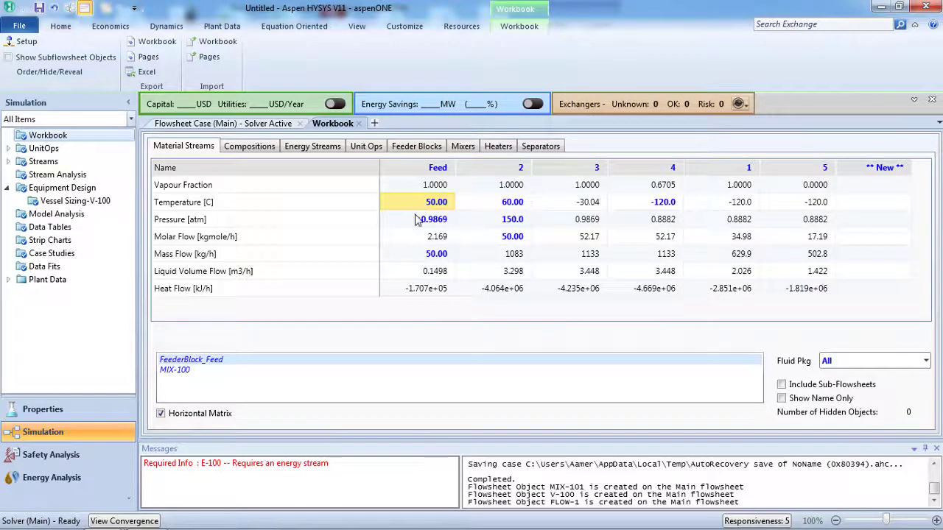
pyautogui.moveTo(415, 219)
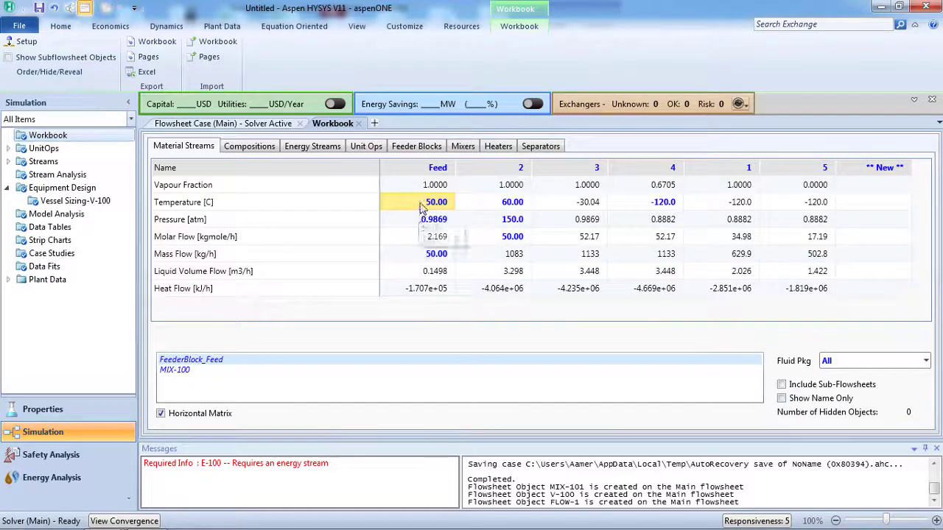
pyautogui.click(265, 123)
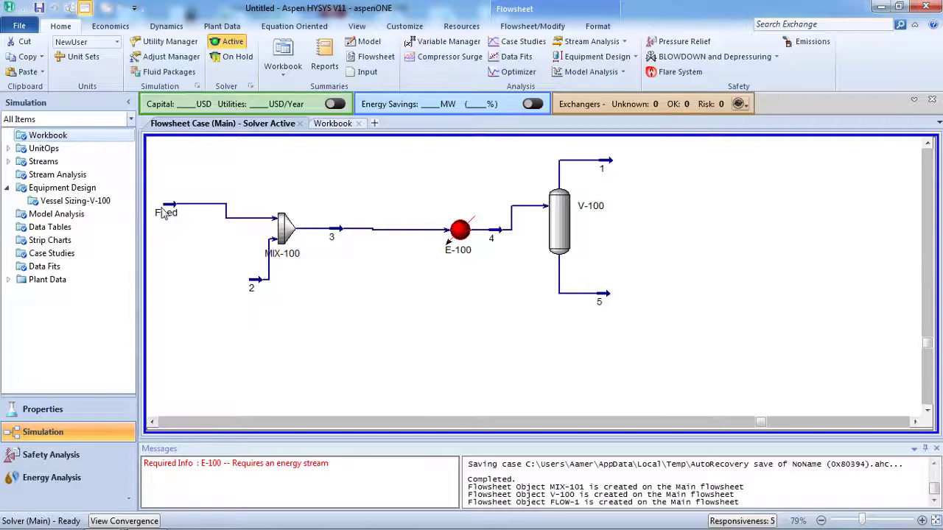
pyautogui.click(332, 123)
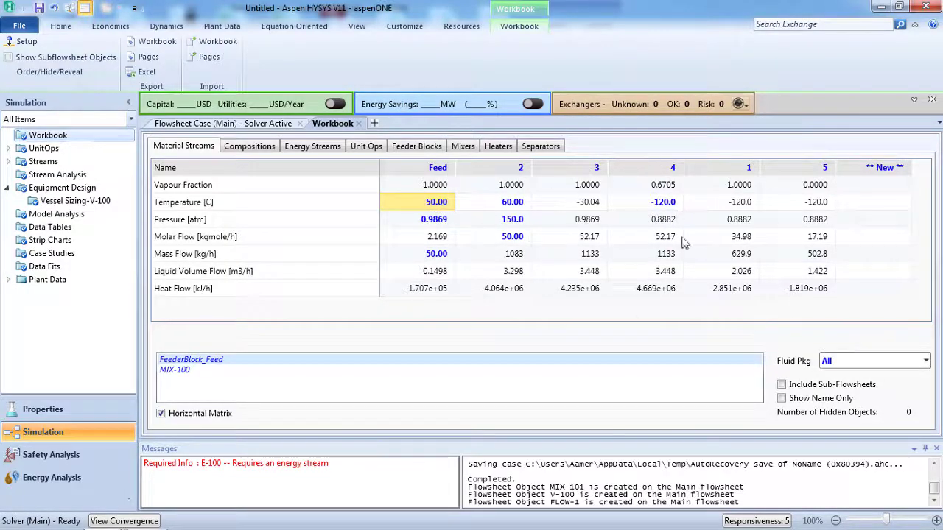
pyautogui.click(248, 124)
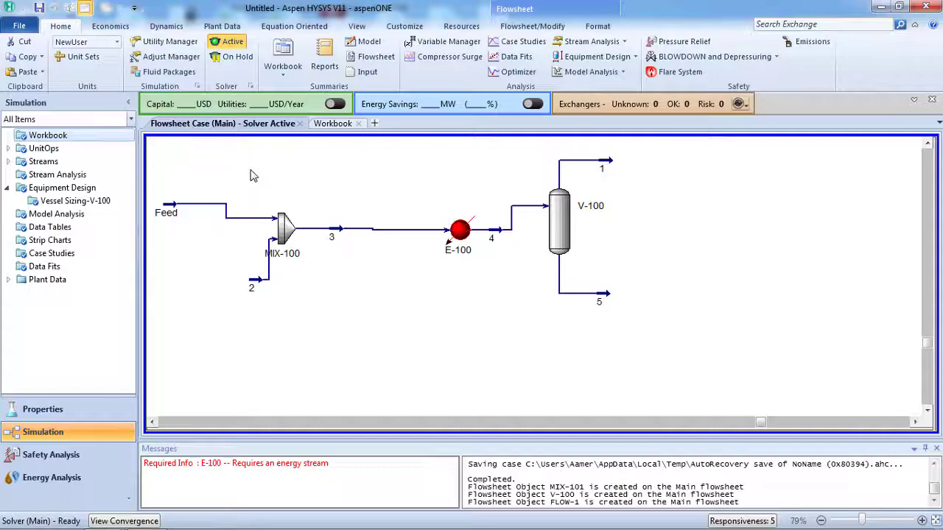
# Draw stream 5 at the separator's liquid outlet as a thick streamline
pyautogui.moveTo(603, 301)
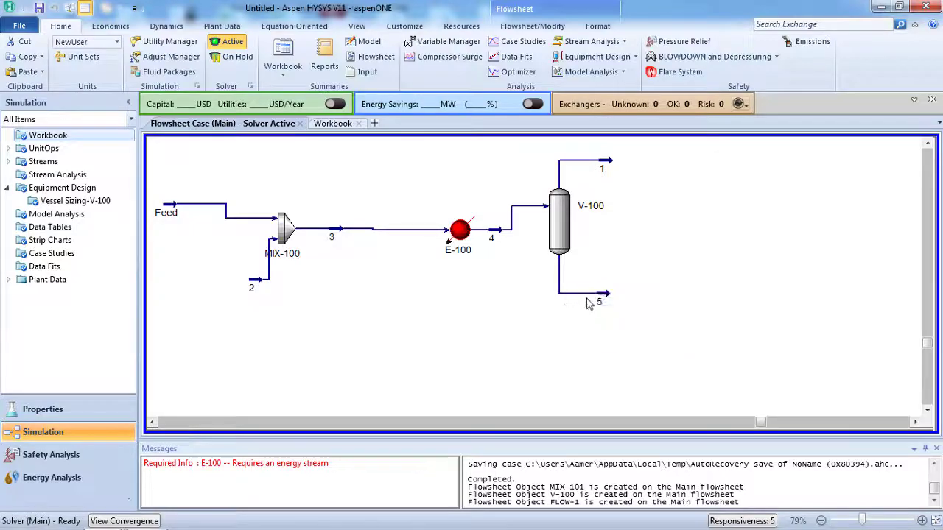
pyautogui.rightClick(592, 299)
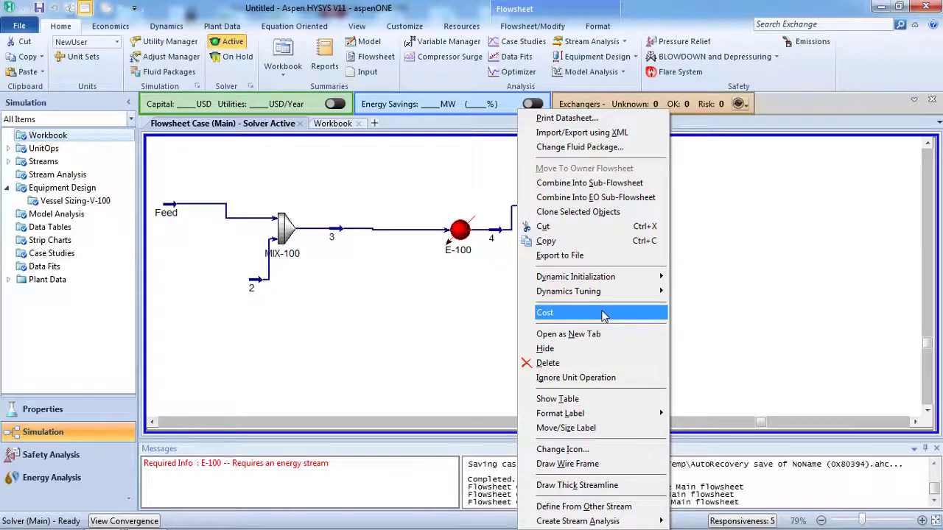
pyautogui.click(574, 485)
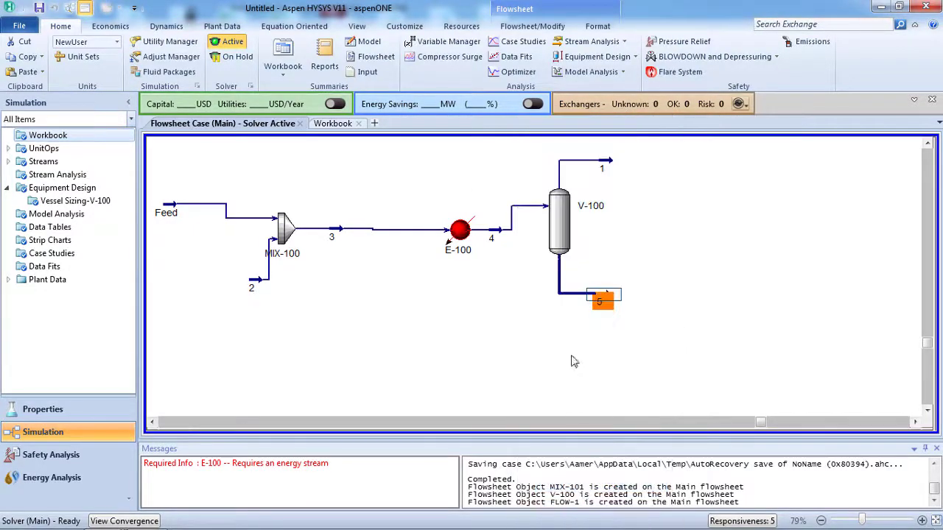
# Set stream 5 back to a normal streamline
pyautogui.click(820, 521)
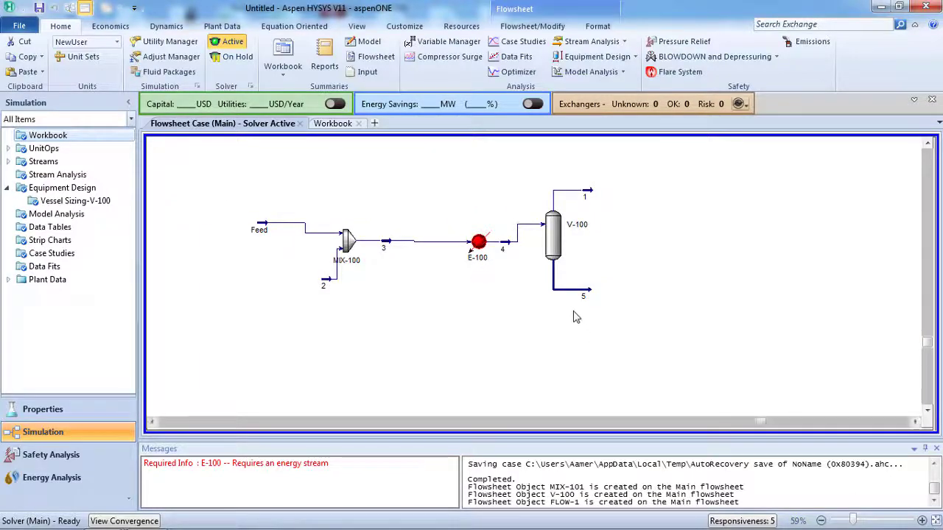
pyautogui.rightClick(577, 292)
pyautogui.click(589, 284)
pyautogui.rightClick(581, 294)
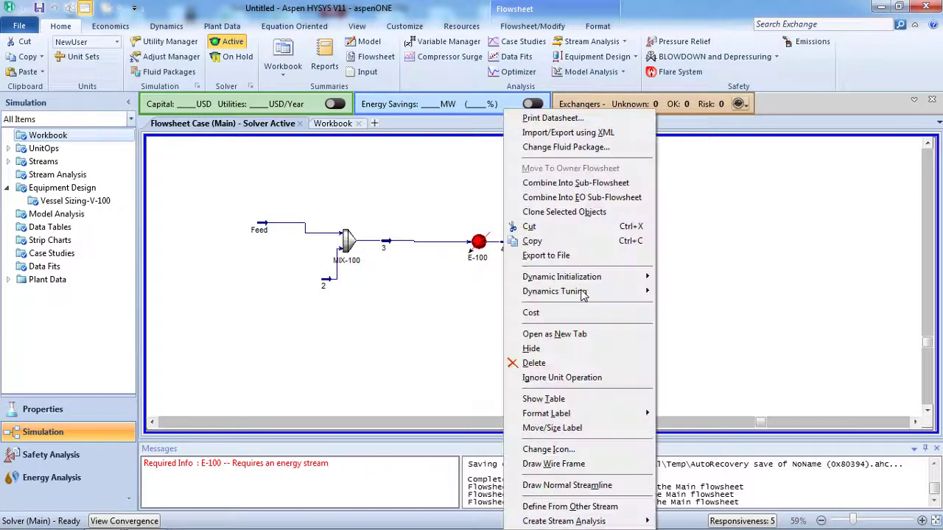
pyautogui.click(560, 484)
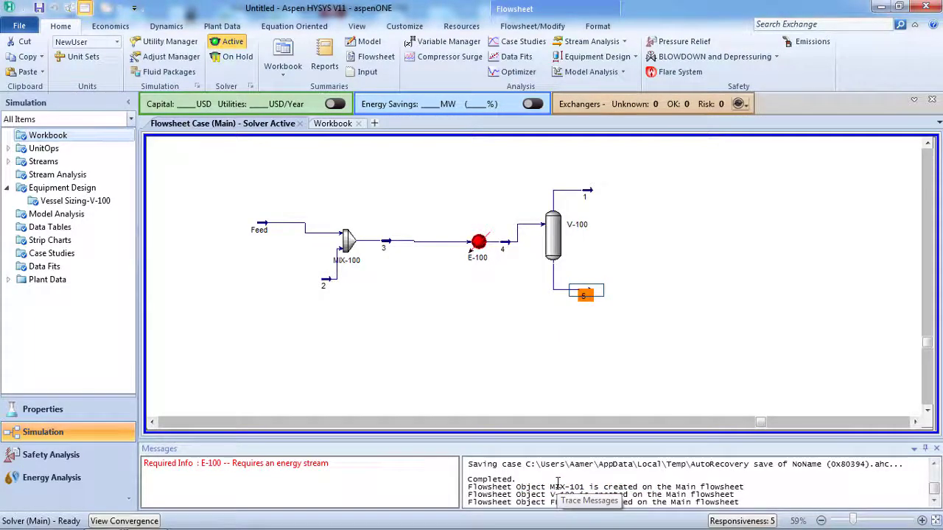
pyautogui.click(391, 338)
# Rotate the Feed stream's icon by 180 degrees on the flowsheet
pyautogui.click(262, 231)
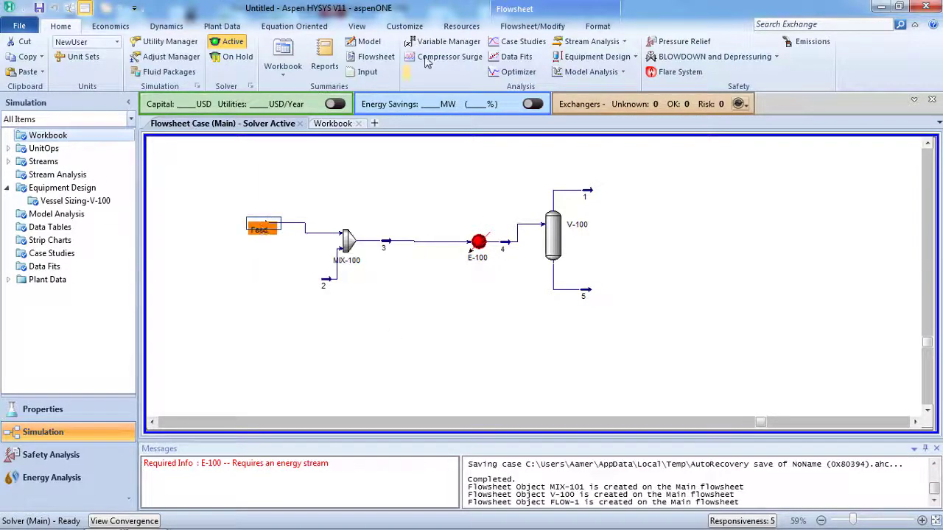
pyautogui.click(520, 28)
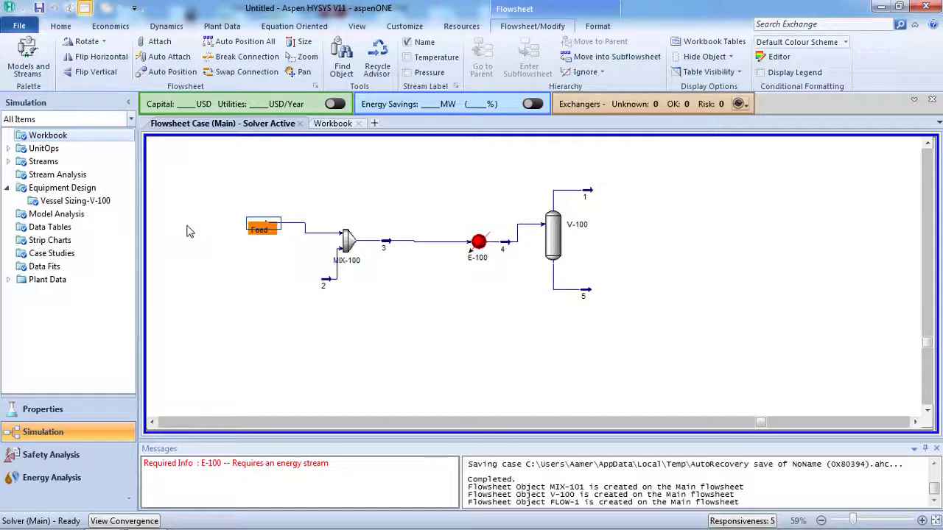
pyautogui.hotkey('ctrl', 'r')
pyautogui.hotkey('ctrl', 'r')
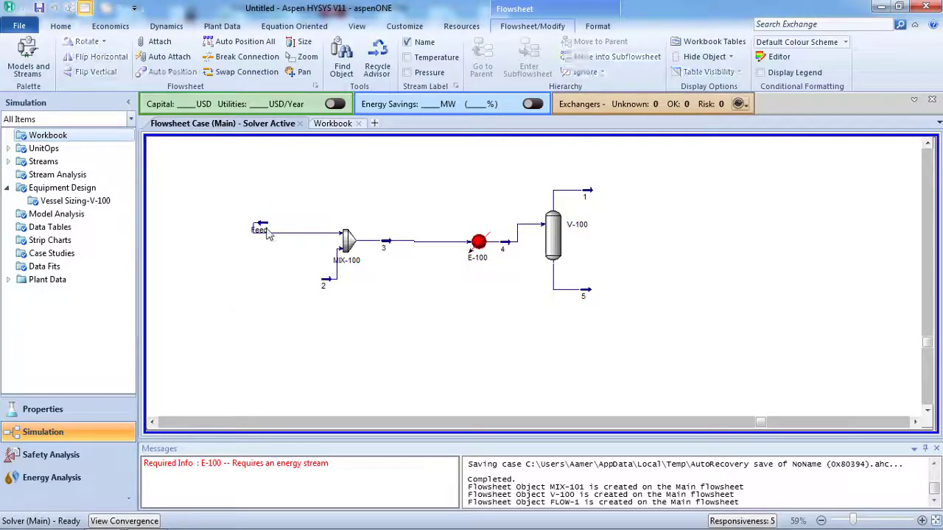
# Rotate the Feed stream's icon back to its original orientation and deselect it
pyautogui.hotkey('ctrl', 'r')
pyautogui.hotkey('ctrl', 'r')
pyautogui.click(256, 266)
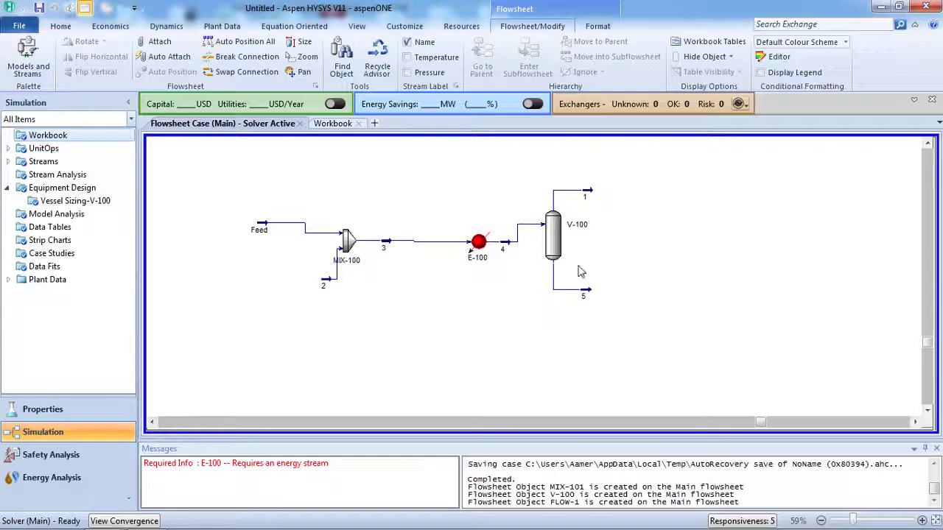
# Browse the alternative icons offered for E-100 on the flowsheet and leave the selection without changing its icon
pyautogui.rightClick(480, 245)
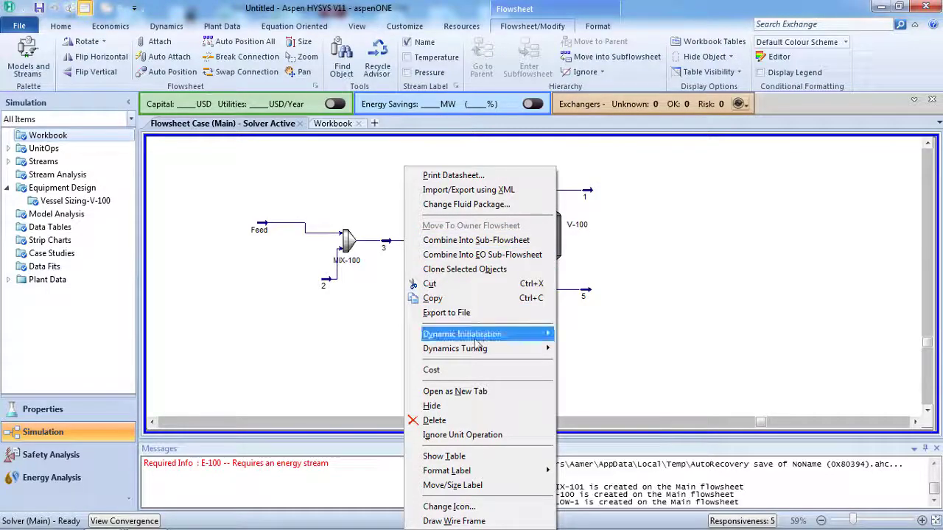
pyautogui.click(454, 509)
pyautogui.moveTo(458, 239); pyautogui.dragTo(439, 134)
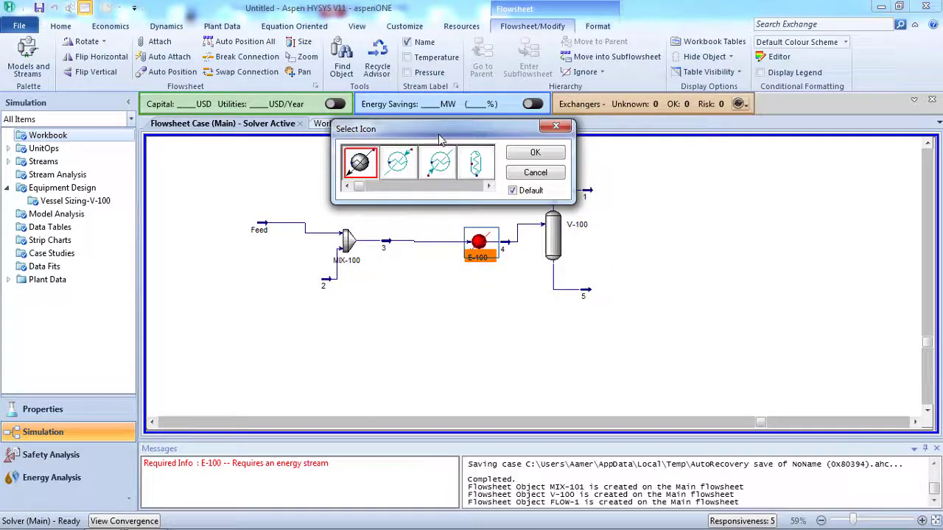
pyautogui.click(488, 185)
pyautogui.click(347, 185)
pyautogui.click(347, 185)
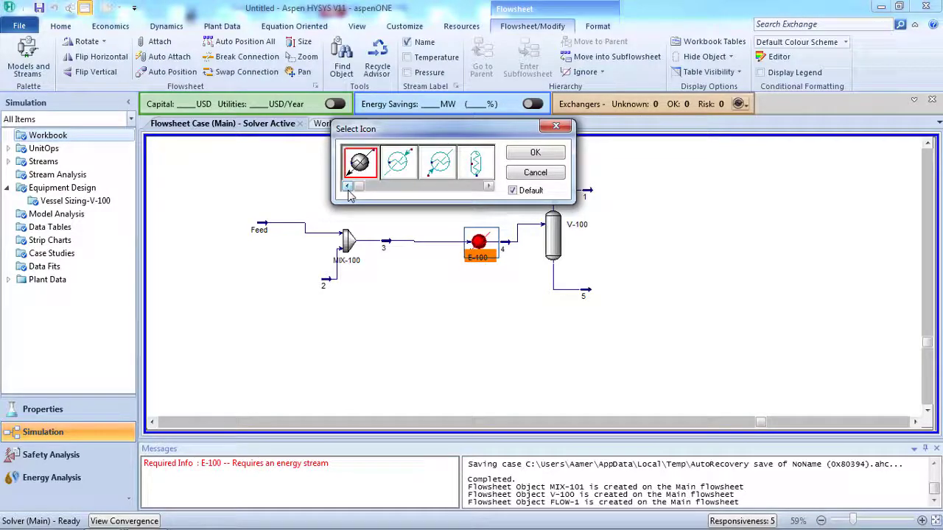
pyautogui.click(533, 174)
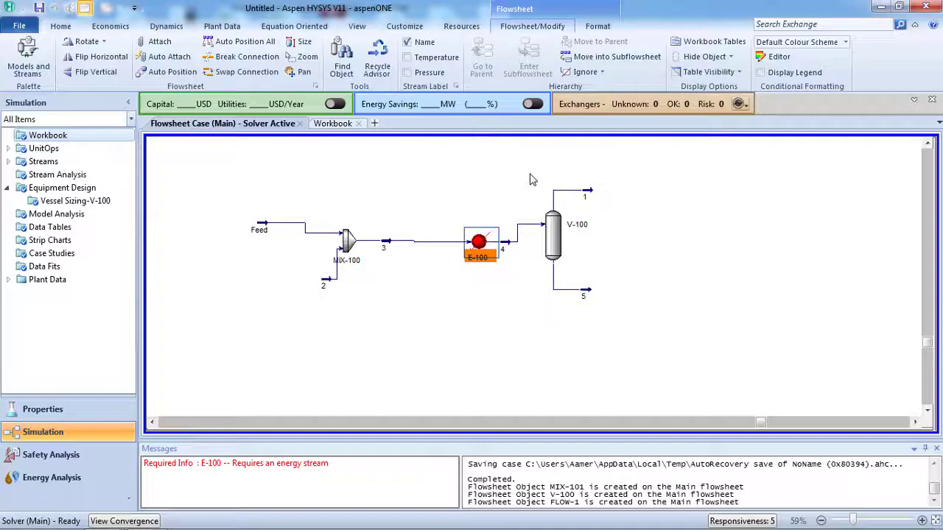
# Create a Property Table stream analysis attached to the Feed stream
pyautogui.moveTo(263, 230)
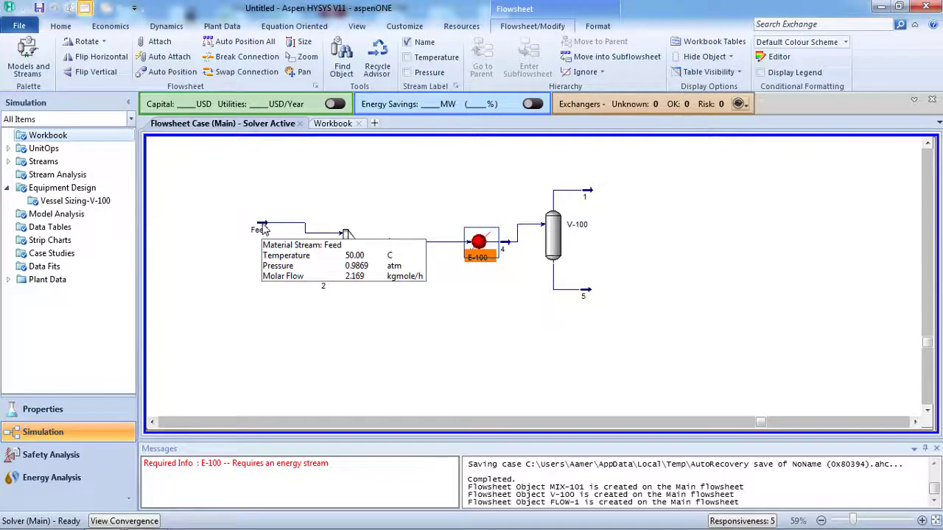
pyautogui.doubleClick(263, 230)
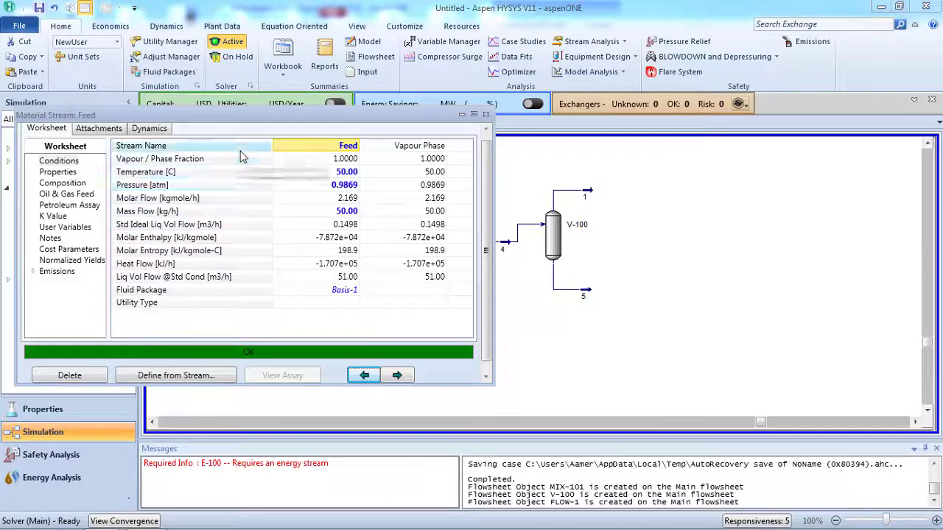
pyautogui.click(94, 131)
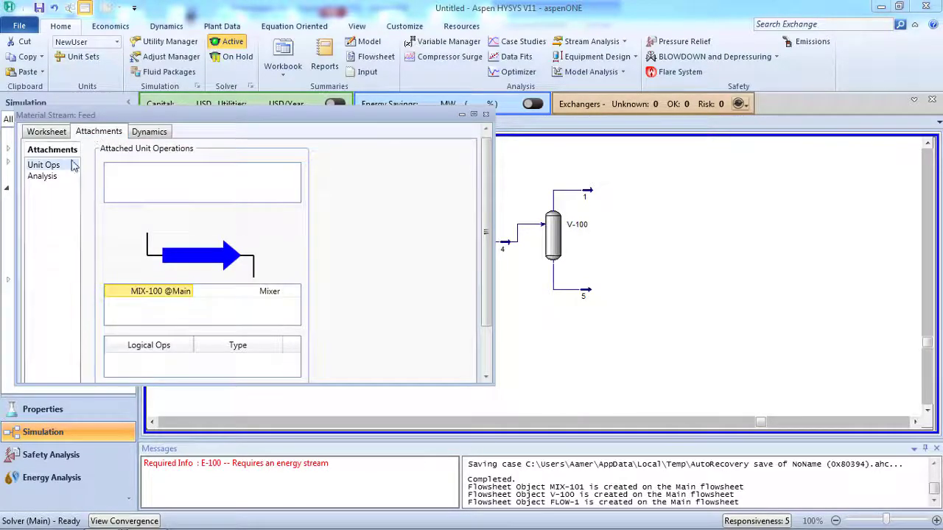
pyautogui.click(46, 177)
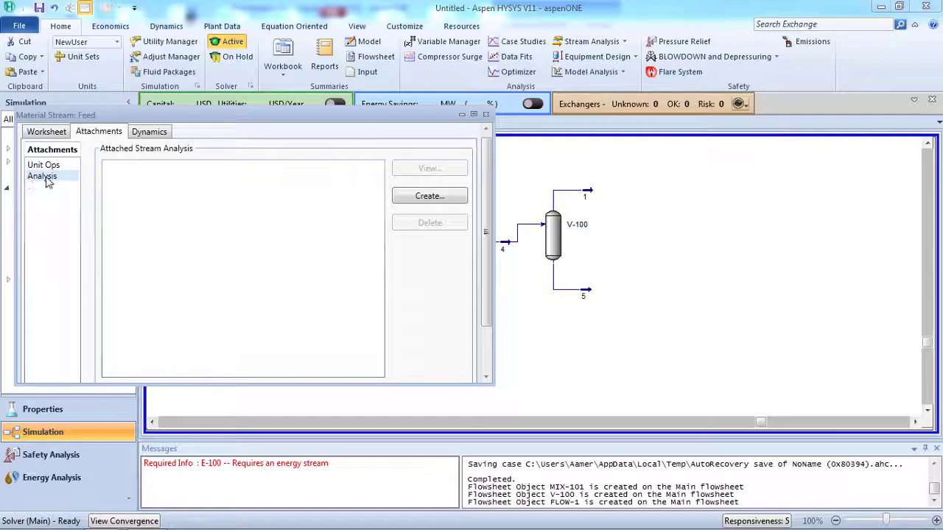
pyautogui.click(430, 199)
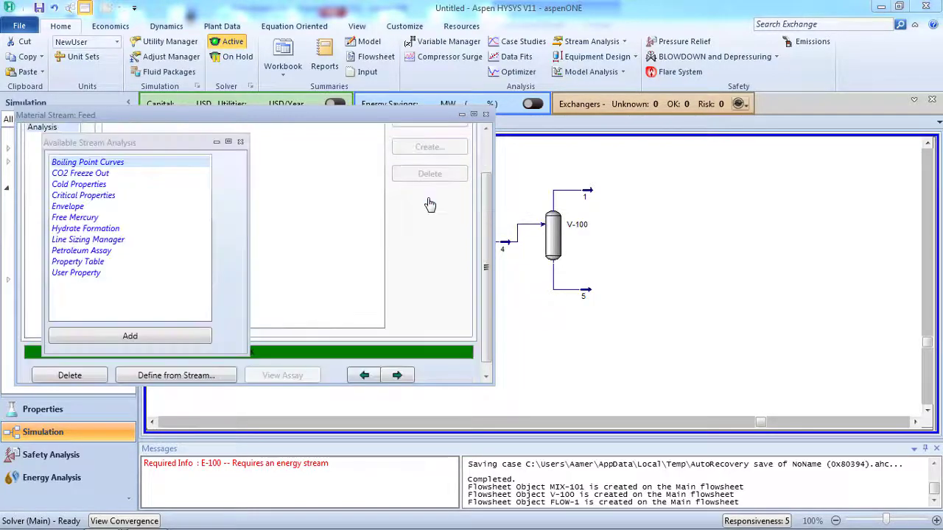
pyautogui.click(91, 263)
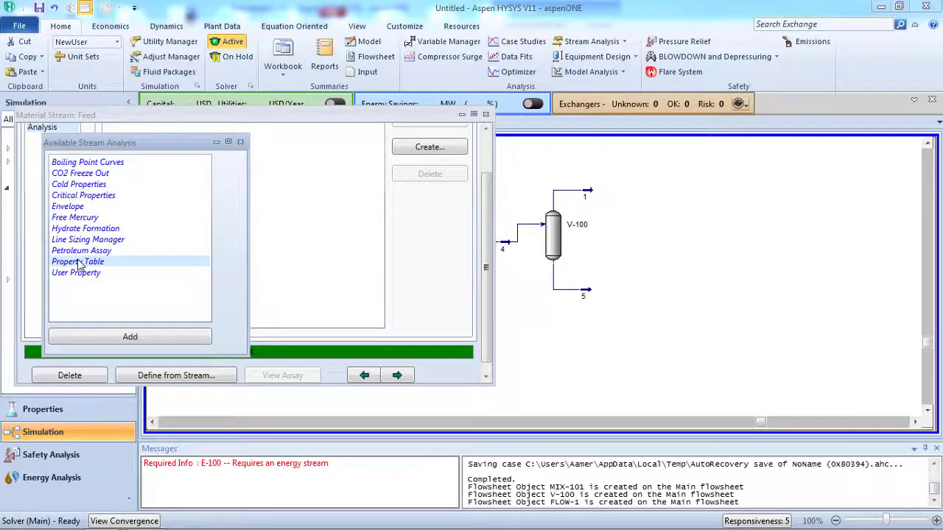
pyautogui.doubleClick(79, 263)
pyautogui.moveTo(407, 176); pyautogui.dragTo(431, 87)
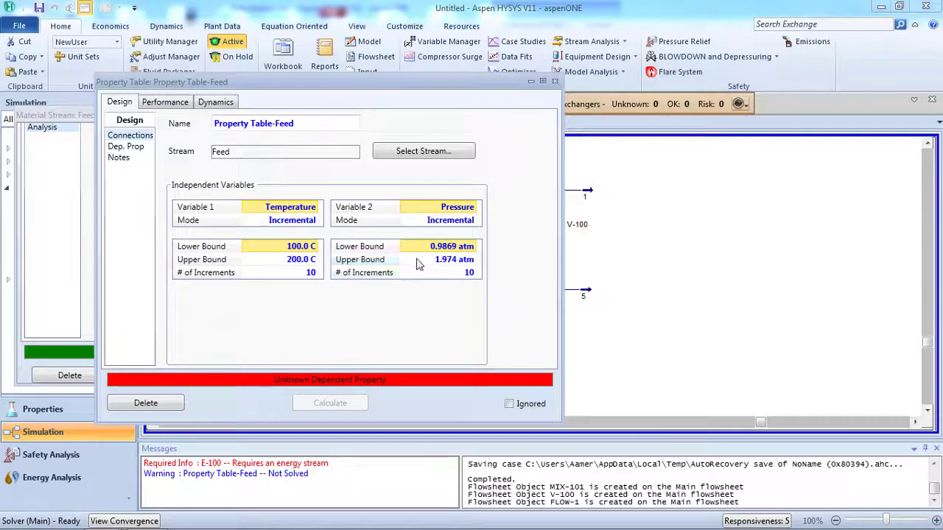
# Try State mode for the property table's pressure variable and return it to Incremental
pyautogui.moveTo(416, 262)
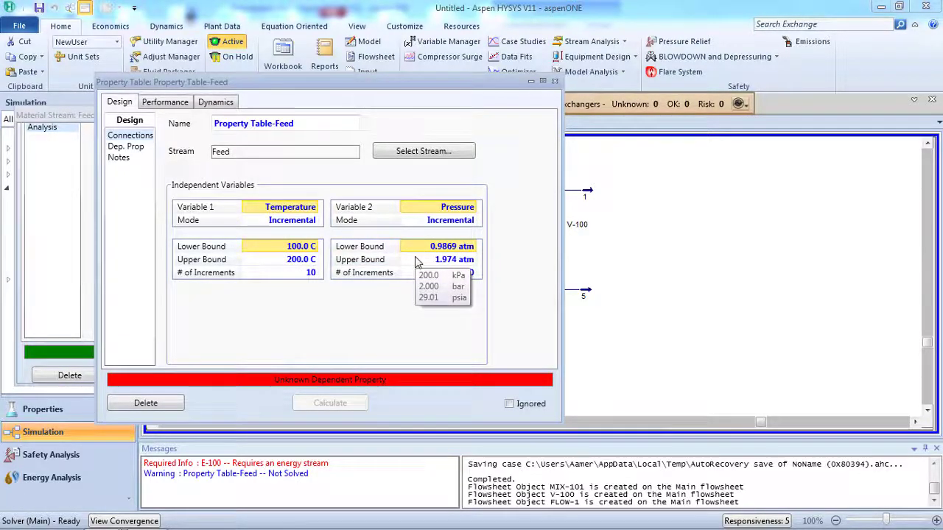
pyautogui.click(472, 219)
pyautogui.click(473, 220)
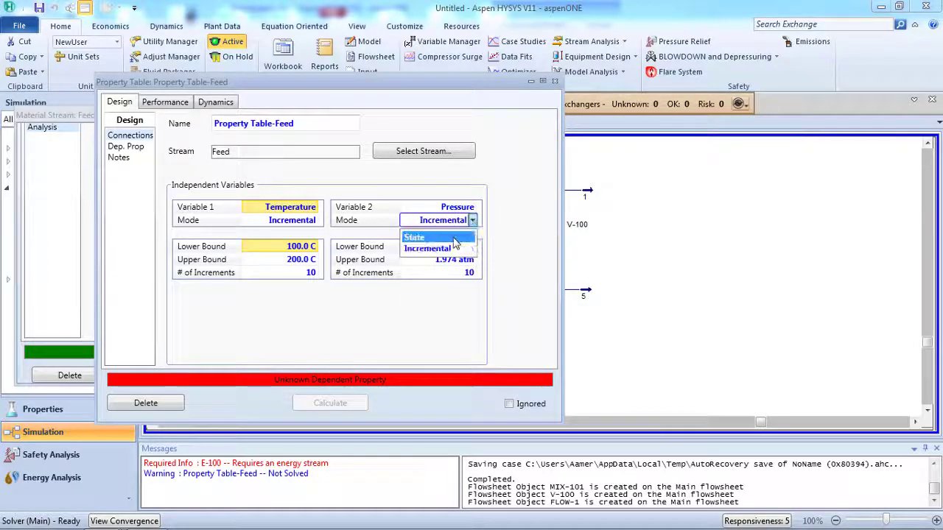
pyautogui.click(454, 238)
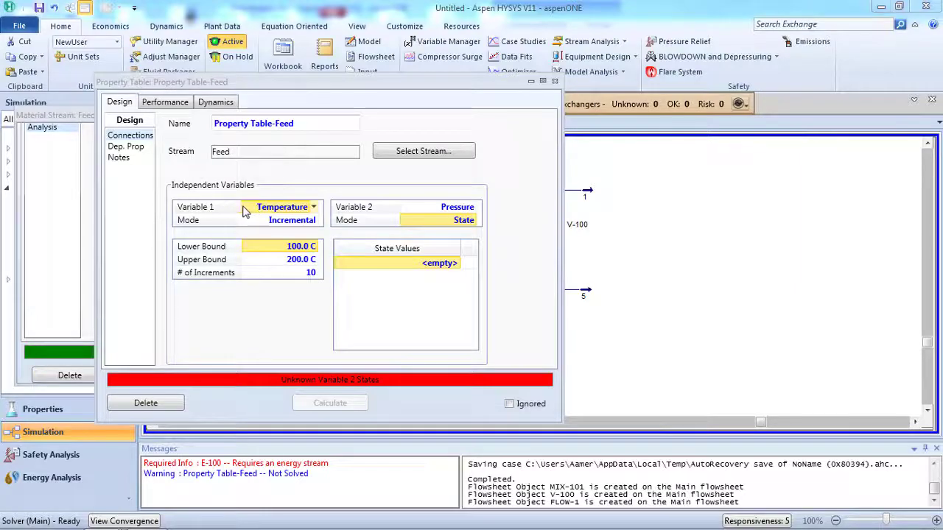
pyautogui.click(471, 221)
pyautogui.click(446, 249)
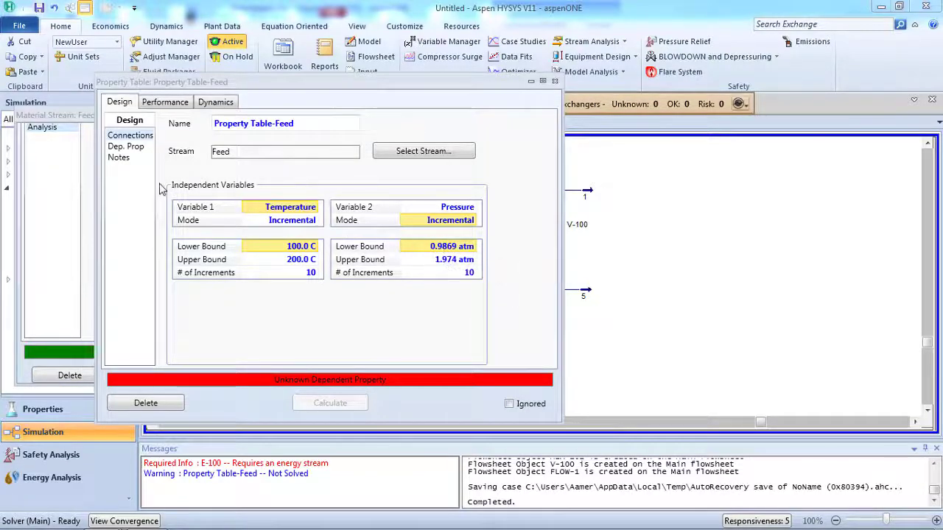
# Add Mass Density as the dependent property of the Feed property table and calculate the table
pyautogui.click(134, 148)
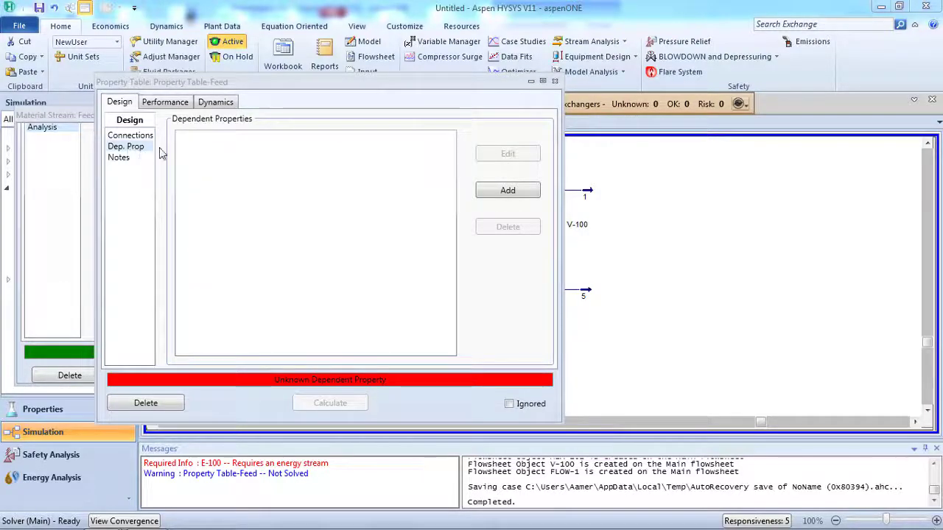
pyautogui.click(505, 193)
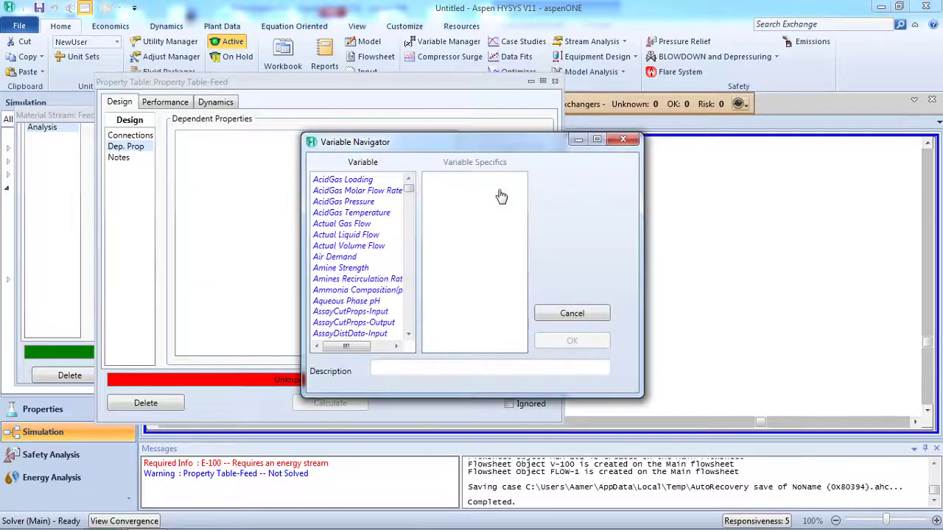
pyautogui.click(410, 275)
pyautogui.click(410, 275)
pyautogui.click(410, 275)
pyautogui.click(411, 275)
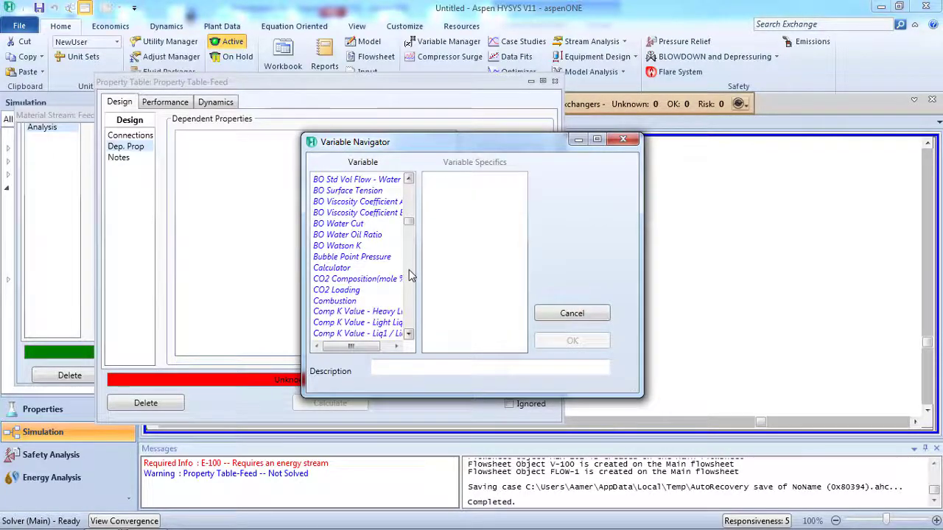
pyautogui.click(411, 276)
pyautogui.click(410, 275)
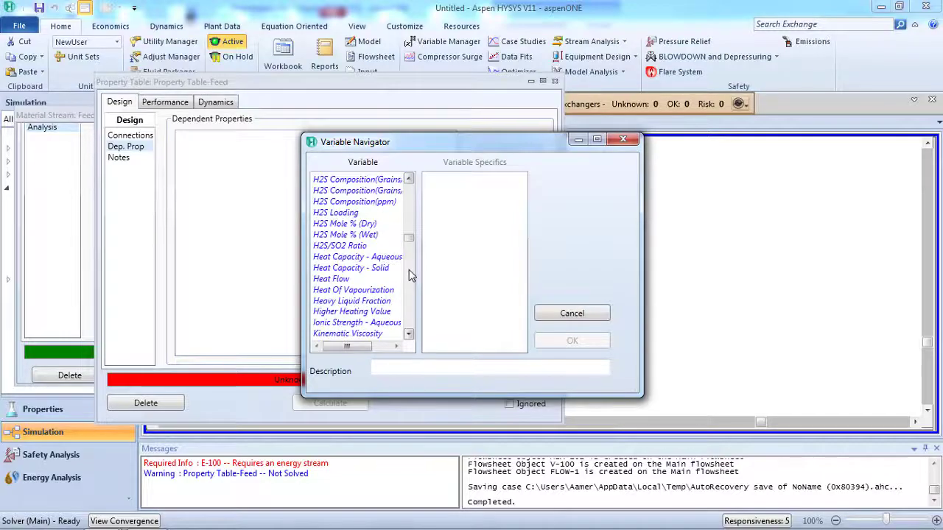
pyautogui.click(413, 297)
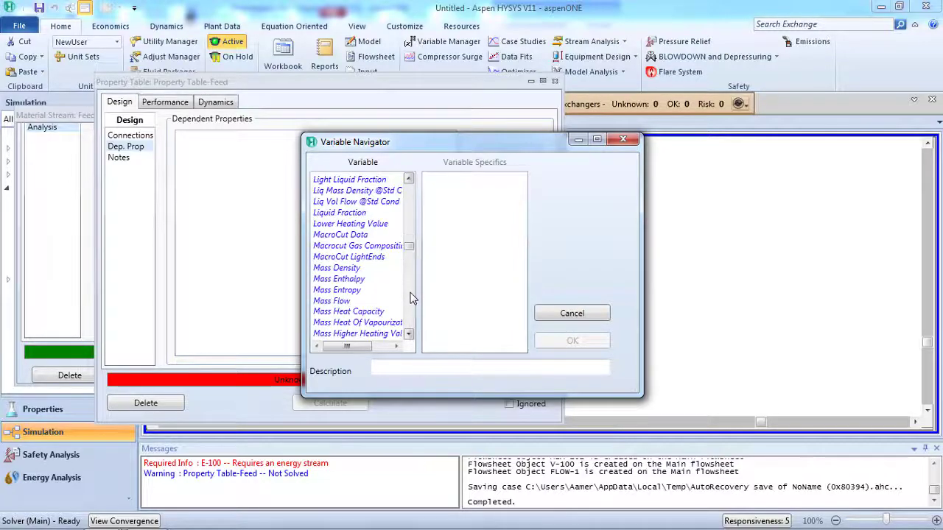
pyautogui.click(354, 268)
pyautogui.click(570, 341)
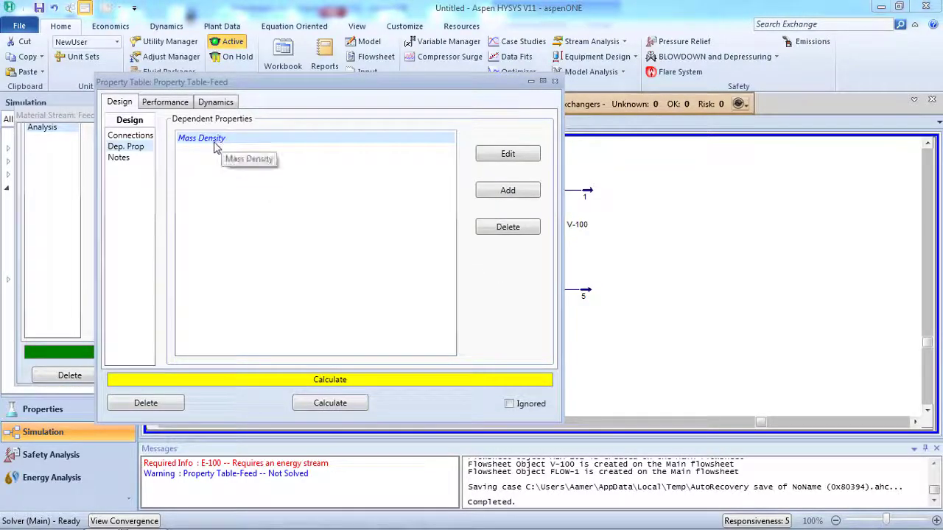
pyautogui.click(329, 410)
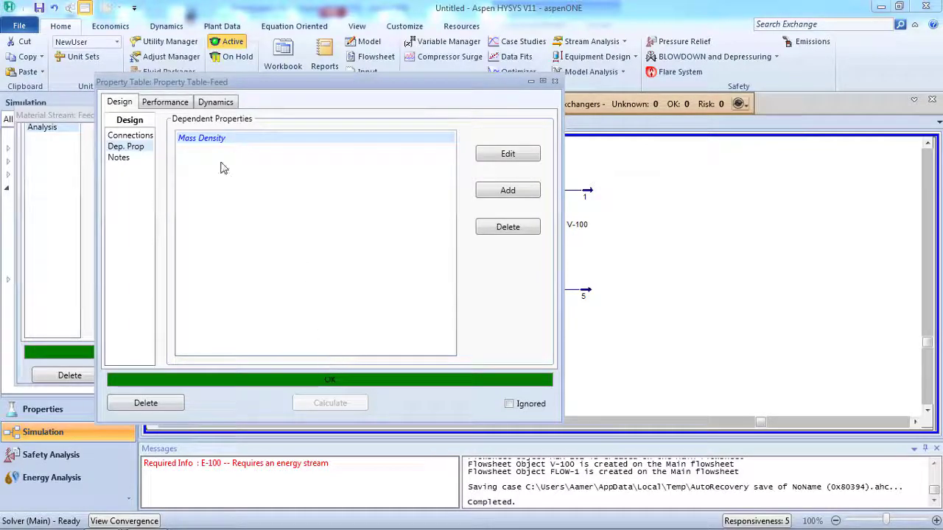
# View the property table's results and the plot of mass density against pressure, enlarging the plot window
pyautogui.click(164, 102)
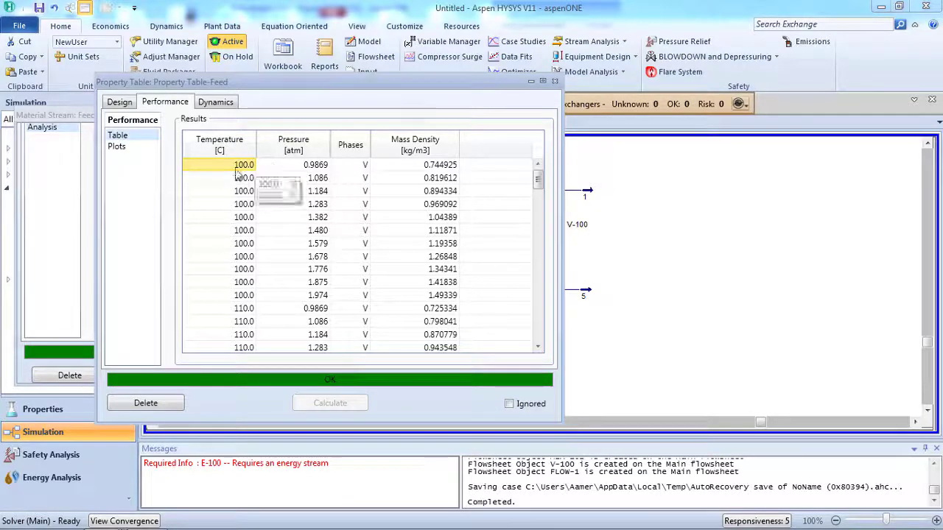
pyautogui.click(124, 148)
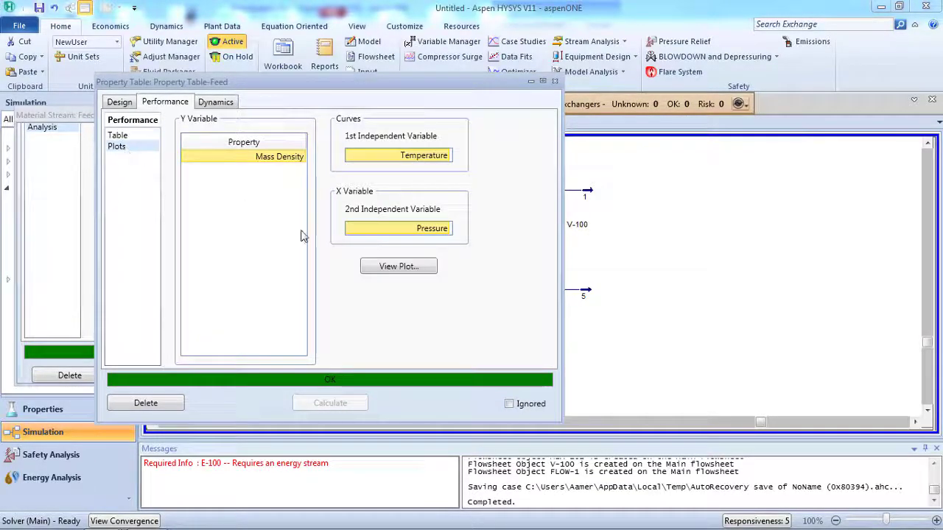
pyautogui.click(394, 268)
pyautogui.moveTo(354, 198); pyautogui.dragTo(408, 54)
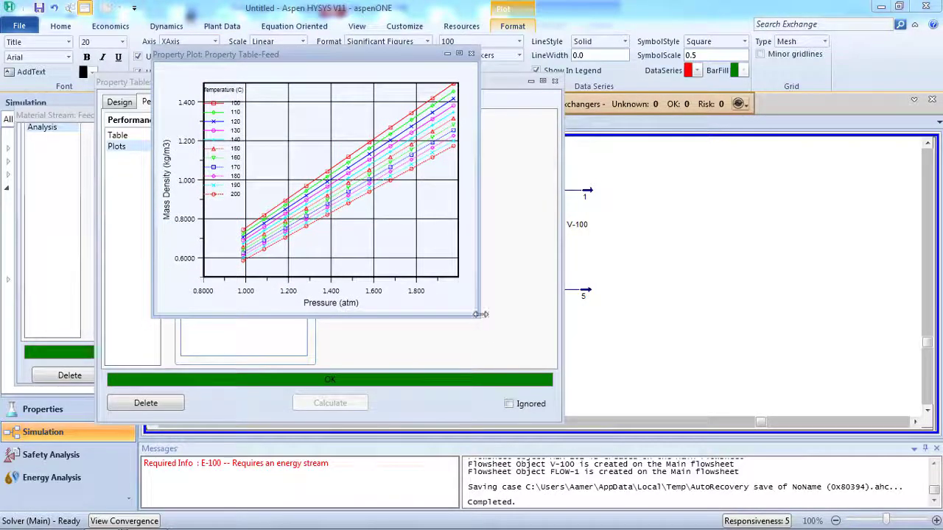
pyautogui.moveTo(483, 321); pyautogui.dragTo(675, 417)
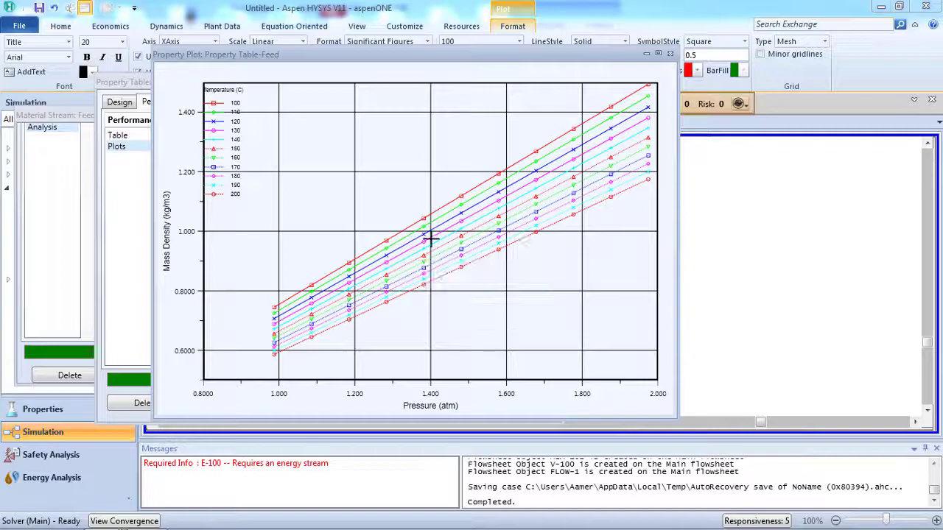
# Inspect the plot's data series and axis settings, and close the plot, property table and Feed stream windows
pyautogui.rightClick(388, 128)
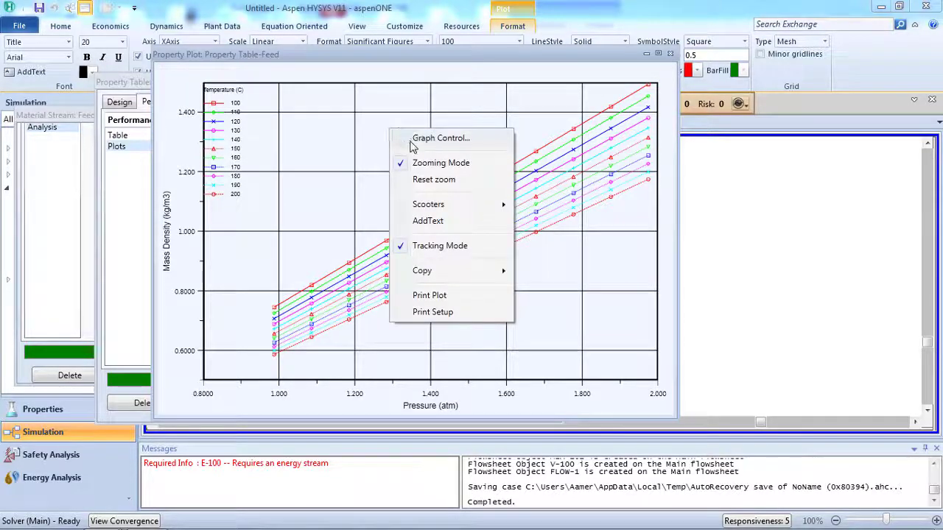
pyautogui.click(449, 140)
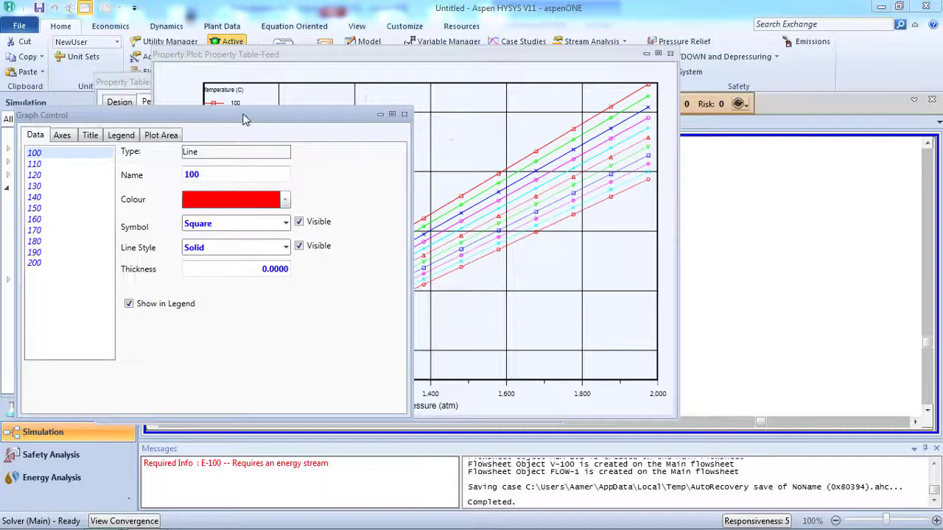
pyautogui.click(62, 137)
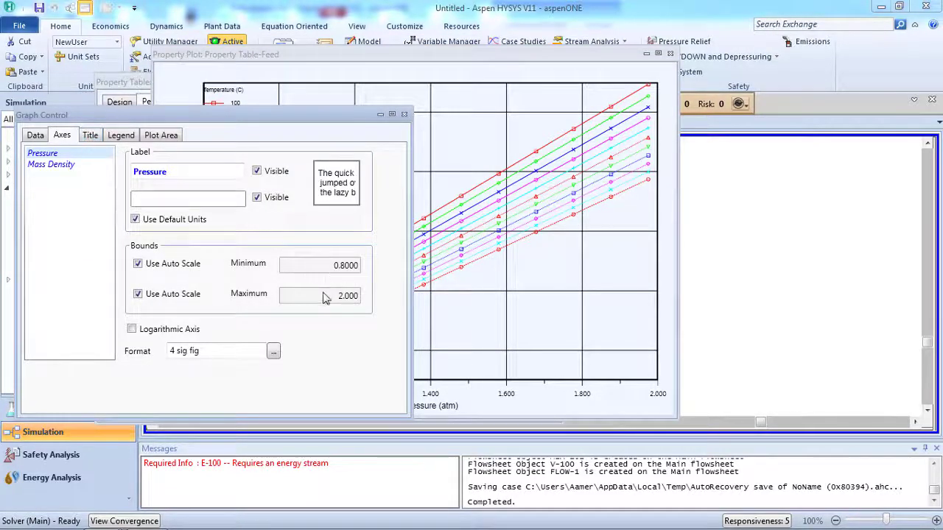
pyautogui.click(403, 114)
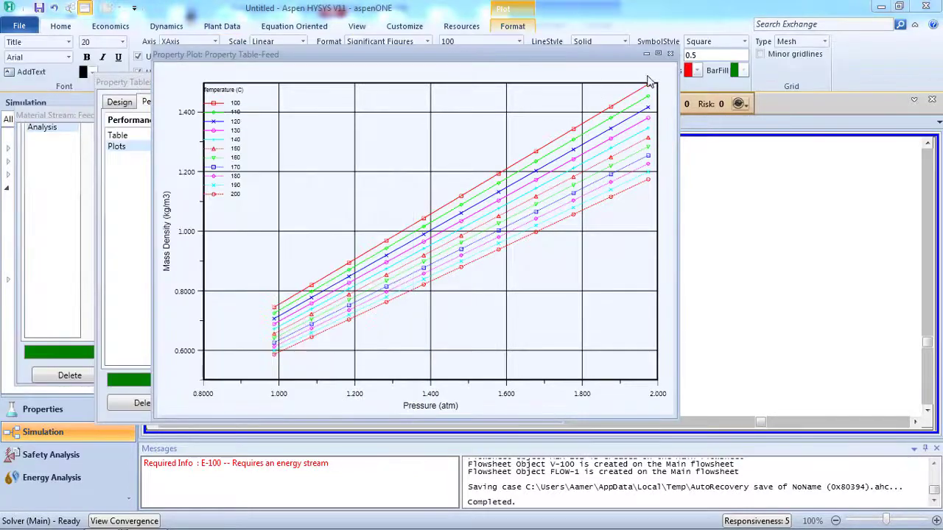
pyautogui.click(670, 53)
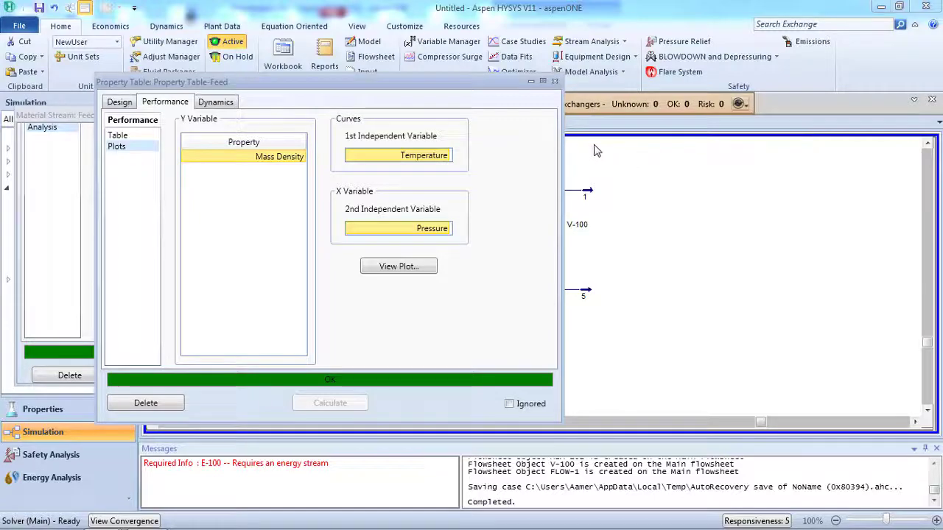
pyautogui.click(555, 81)
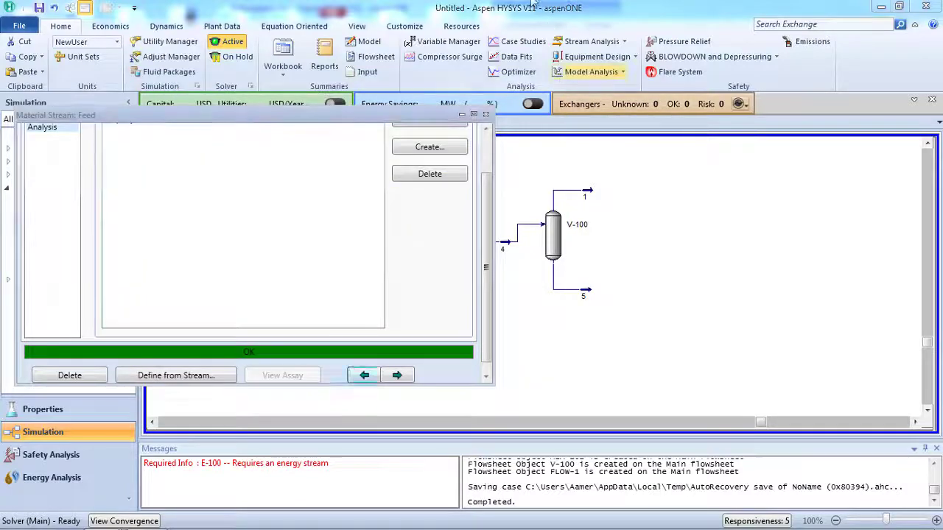
pyautogui.click(485, 113)
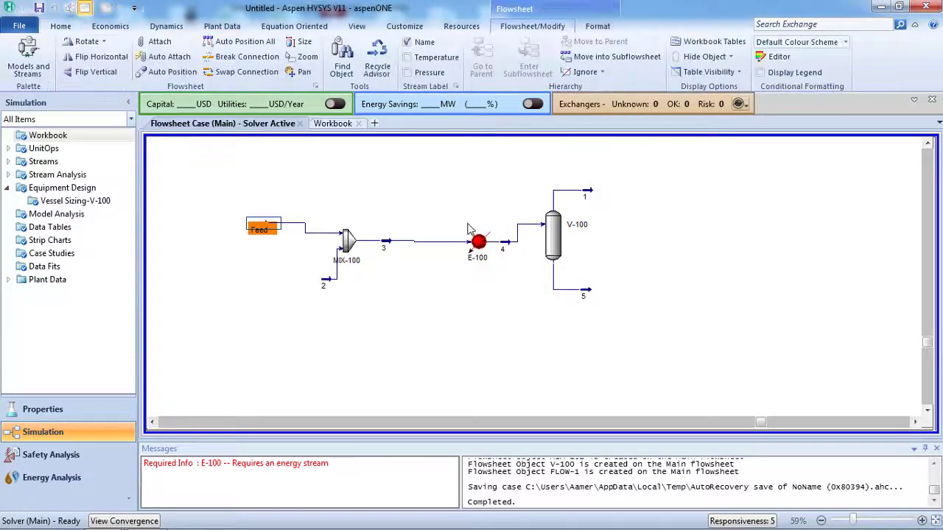
# Switch to the Dehydration.hsc case and open column T-100 to view its design connections
pyautogui.hotkey('alt', 'Tab')
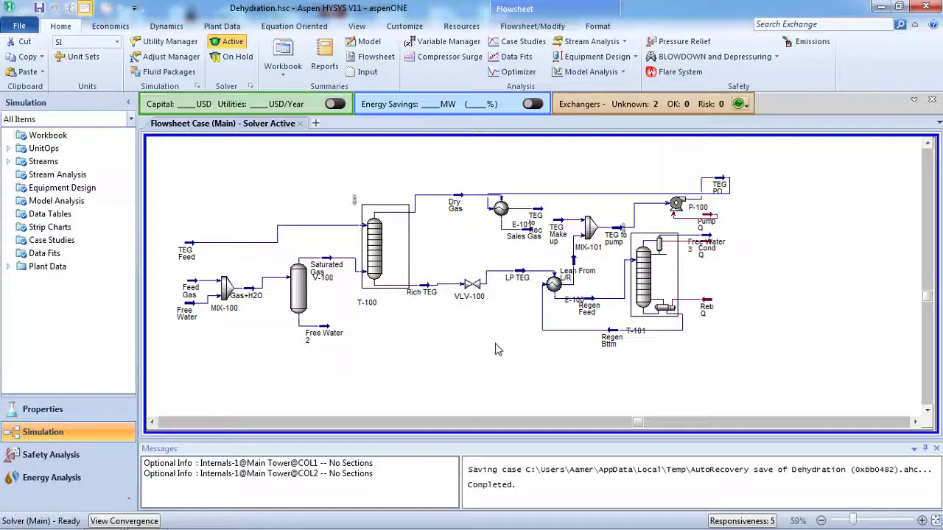
pyautogui.doubleClick(374, 248)
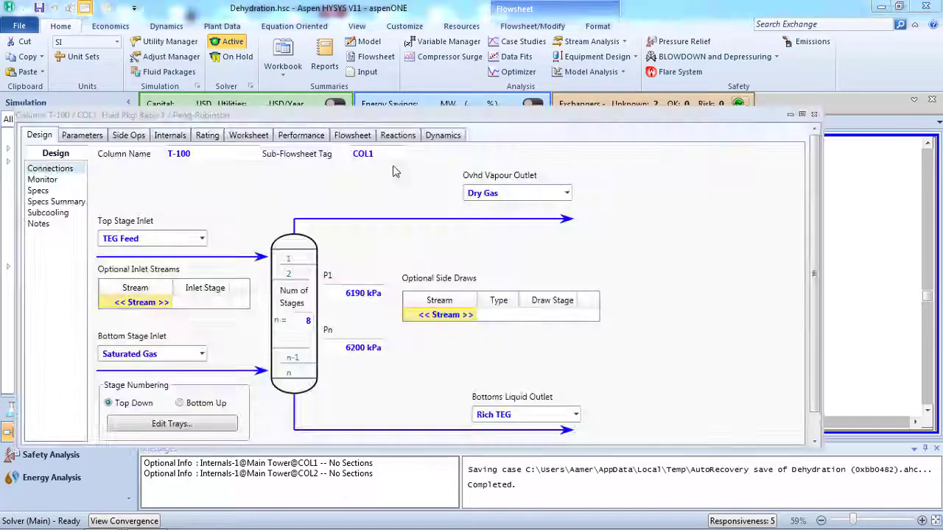
# Review column T-100's tower sizing in its rating data, checking the available internal types, the diameter and the tray spacing
pyautogui.moveTo(376, 118); pyautogui.dragTo(421, 70)
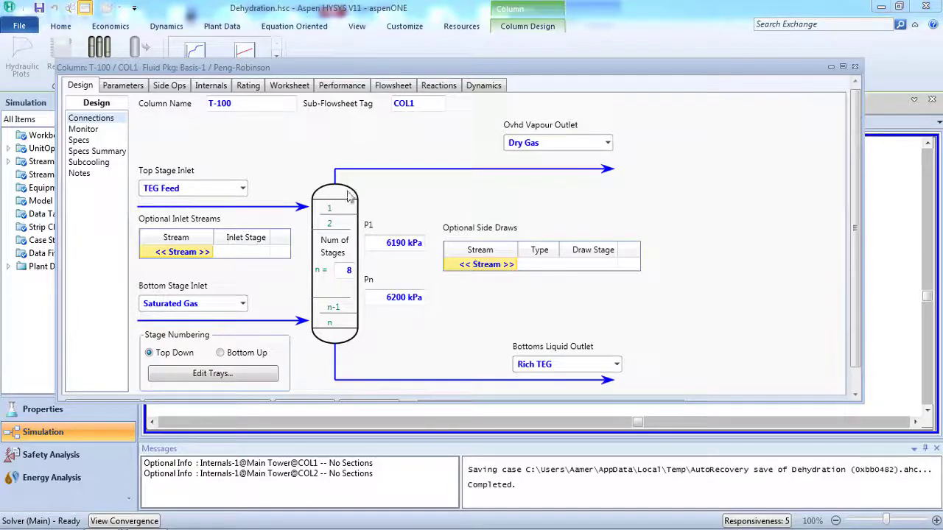
pyautogui.click(248, 86)
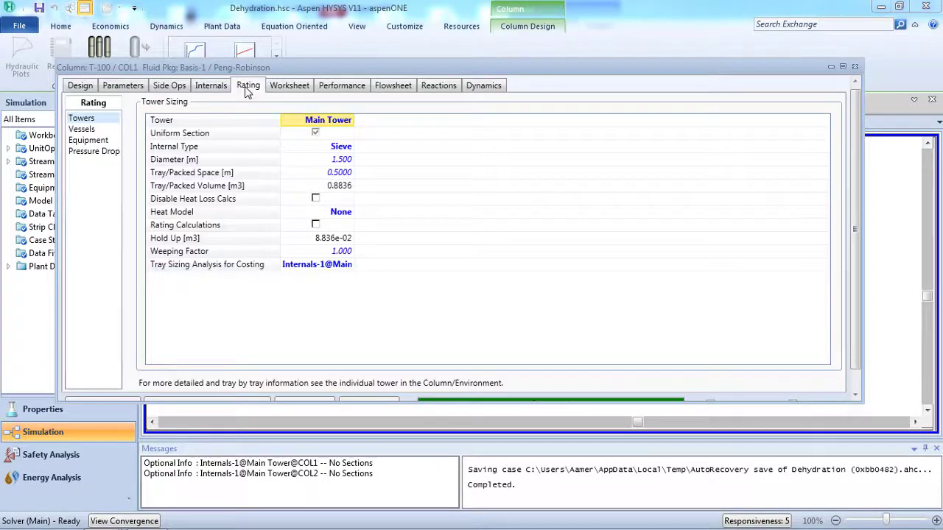
pyautogui.click(351, 149)
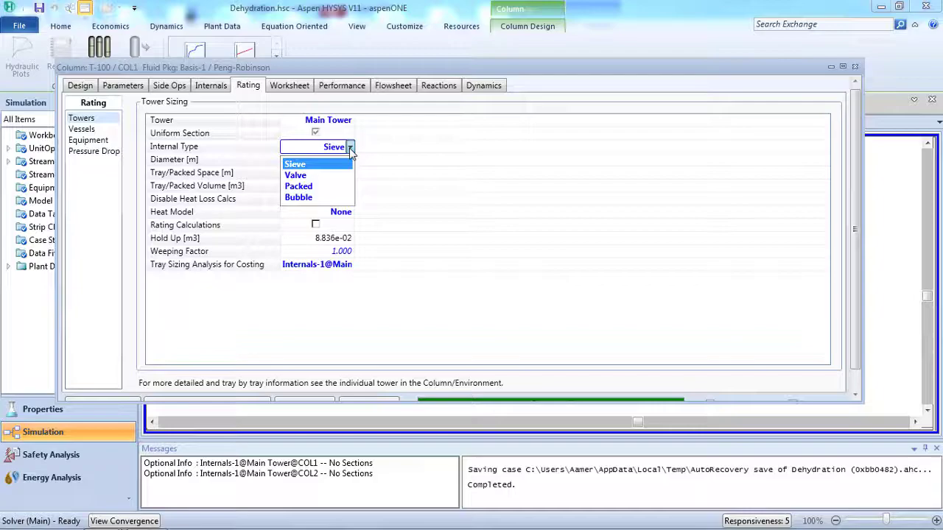
pyautogui.click(351, 149)
pyautogui.click(332, 160)
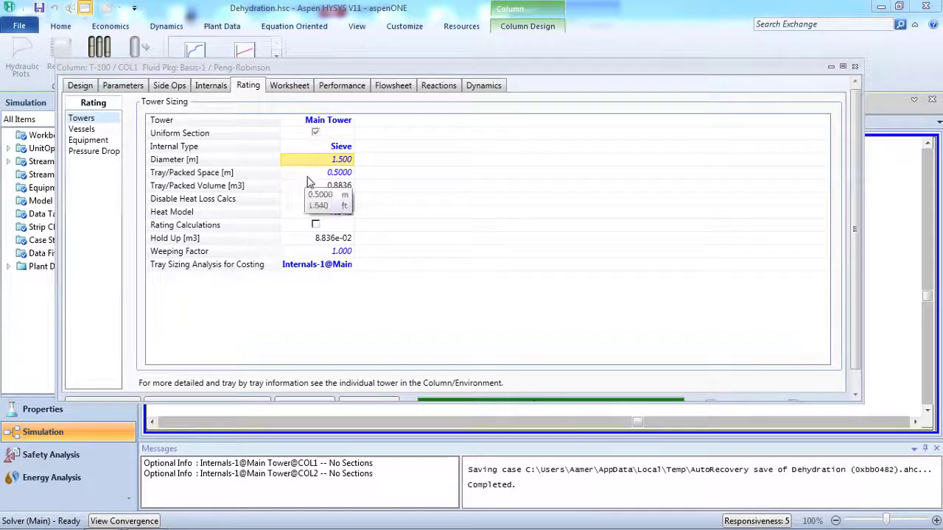
pyautogui.click(315, 175)
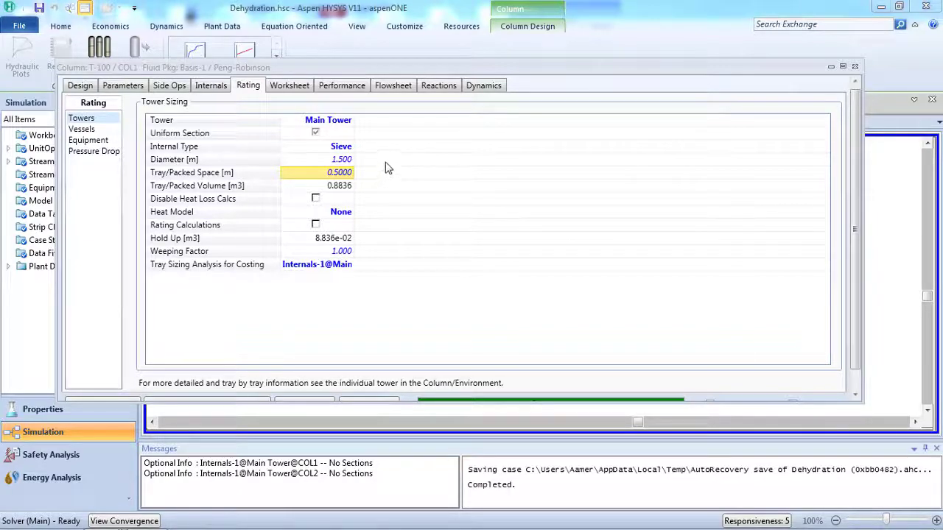
# Add an internals section to T-100 ending at stage 4 of the main tower, with Bubble Cap as its tray type
pyautogui.click(214, 86)
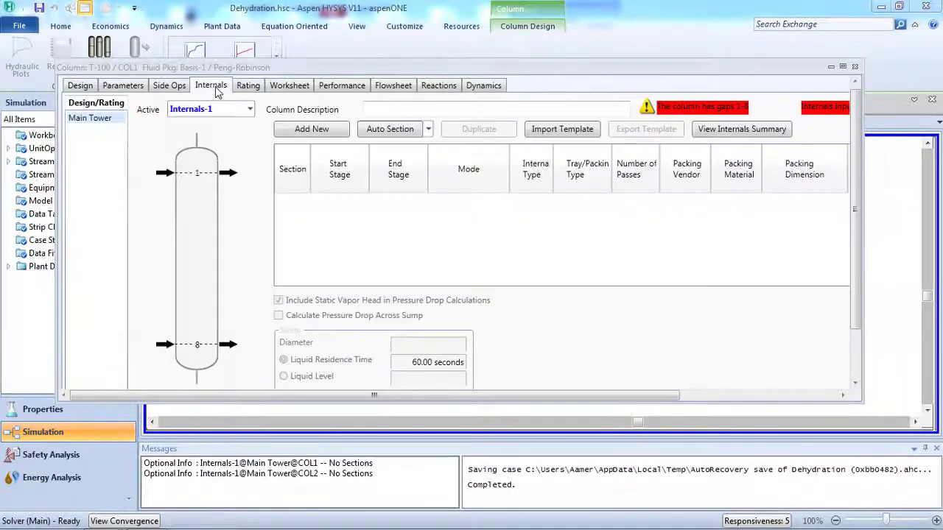
pyautogui.click(310, 129)
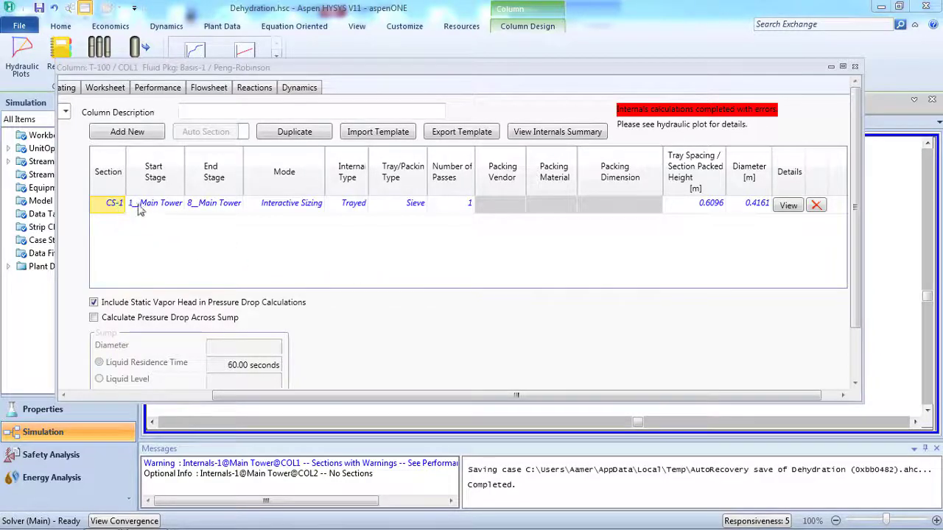
pyautogui.click(240, 206)
pyautogui.click(214, 259)
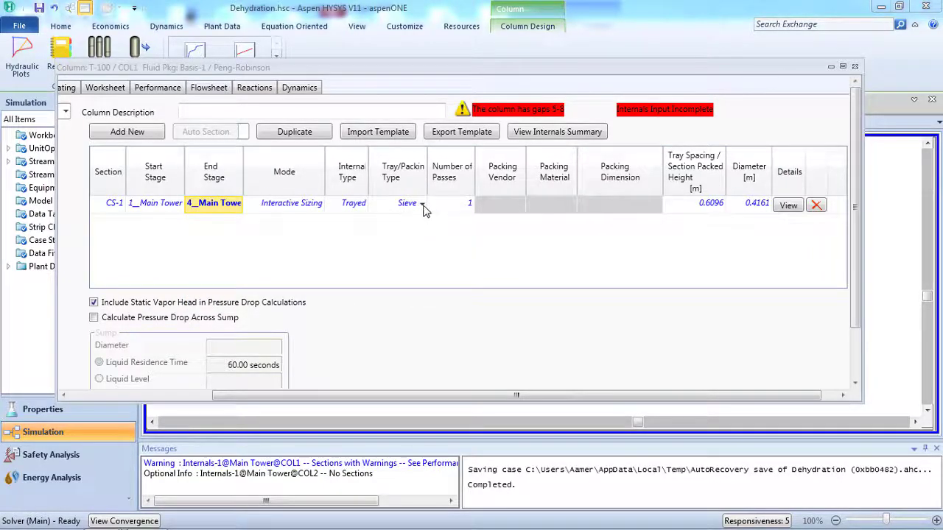
pyautogui.click(423, 206)
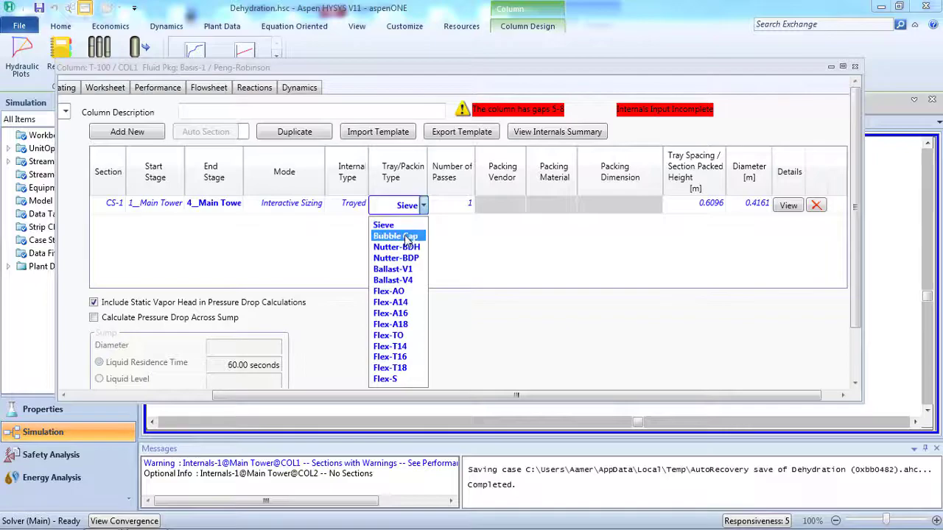
pyautogui.click(407, 237)
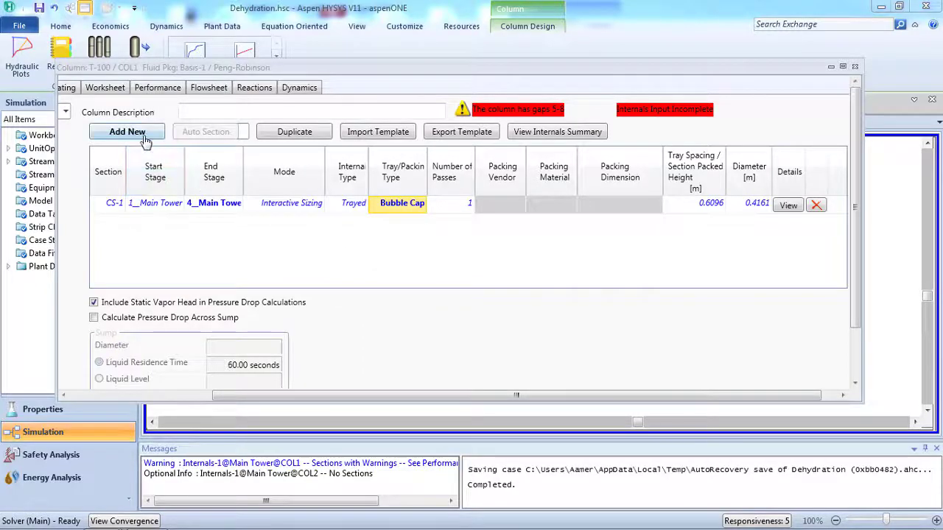
# Add a second internals section covering main tower stages 5 to 8 and set its internal type to Packed
pyautogui.click(145, 140)
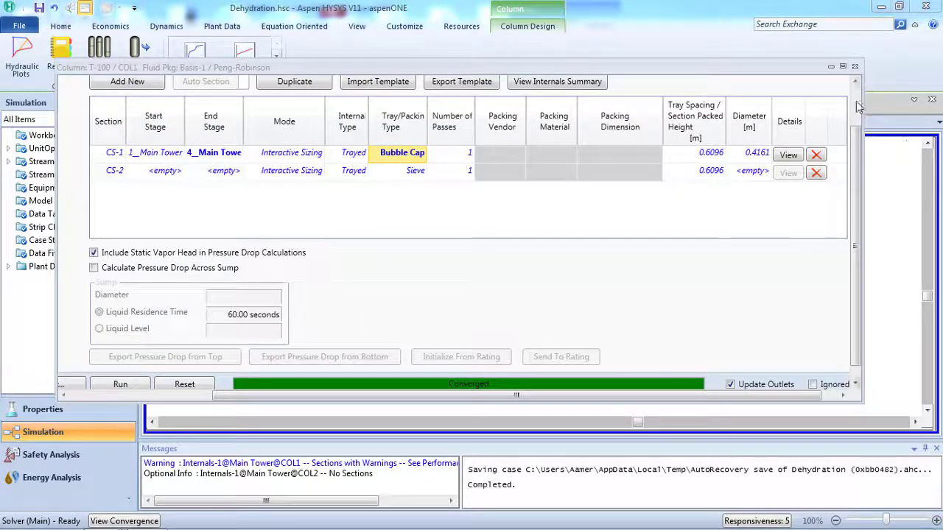
pyautogui.scroll(2, 856, 107)
pyautogui.click(176, 223)
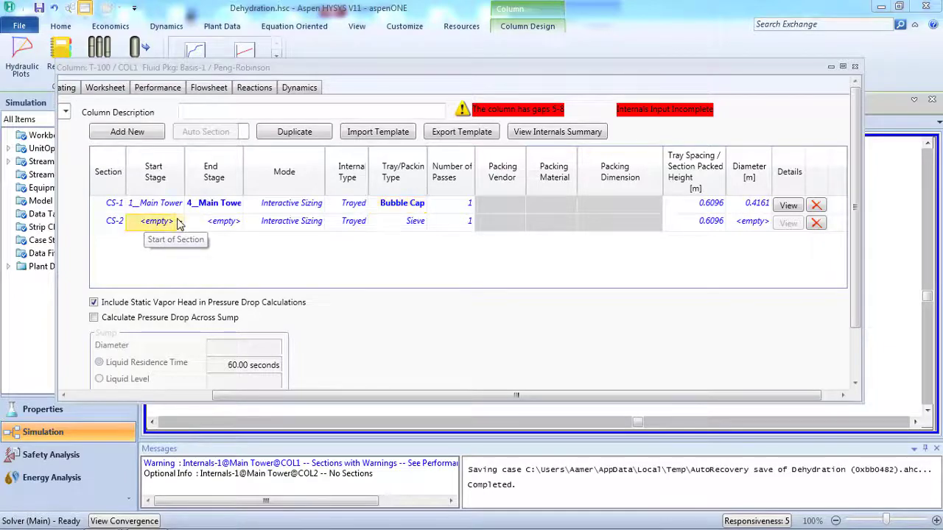
pyautogui.click(180, 224)
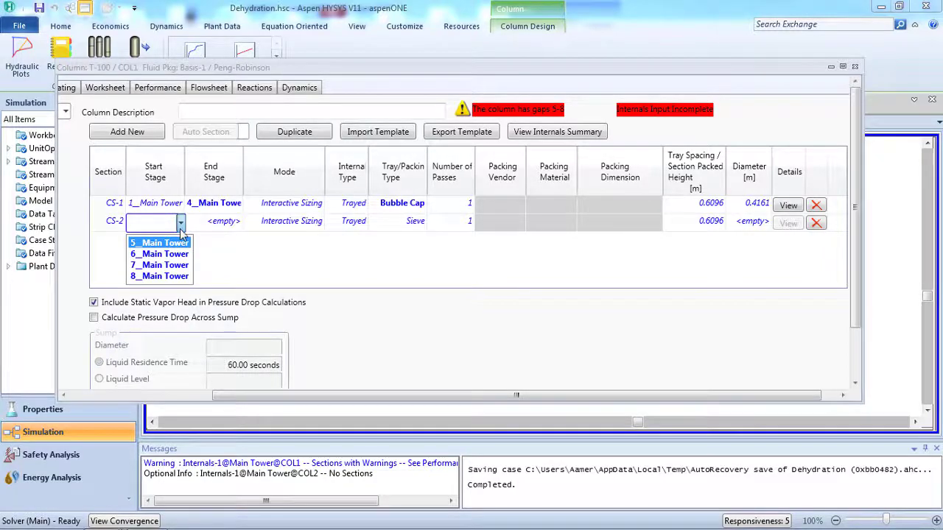
pyautogui.click(164, 243)
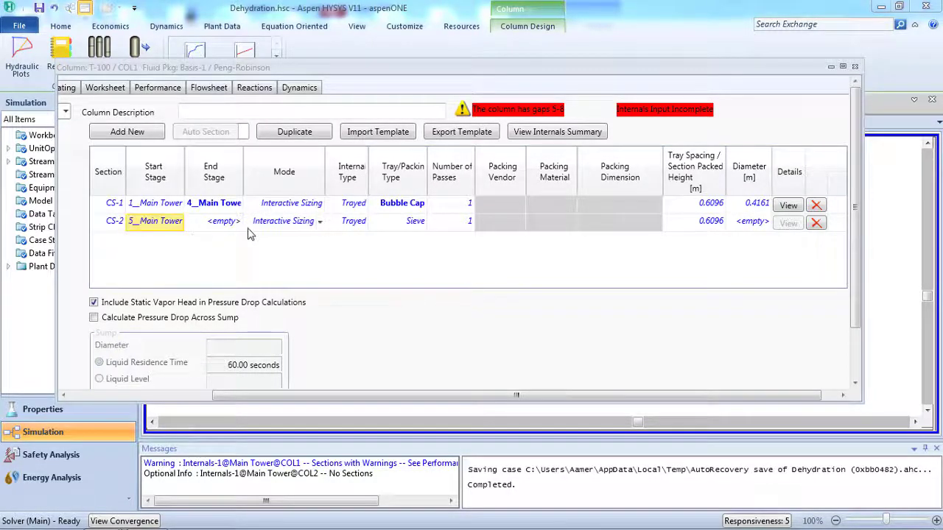
pyautogui.click(238, 222)
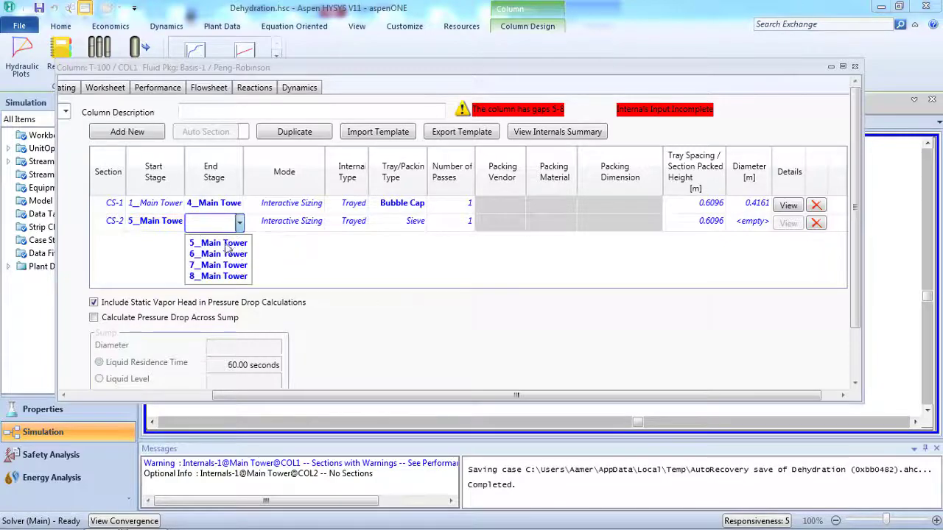
pyautogui.click(218, 275)
pyautogui.click(361, 224)
pyautogui.click(364, 223)
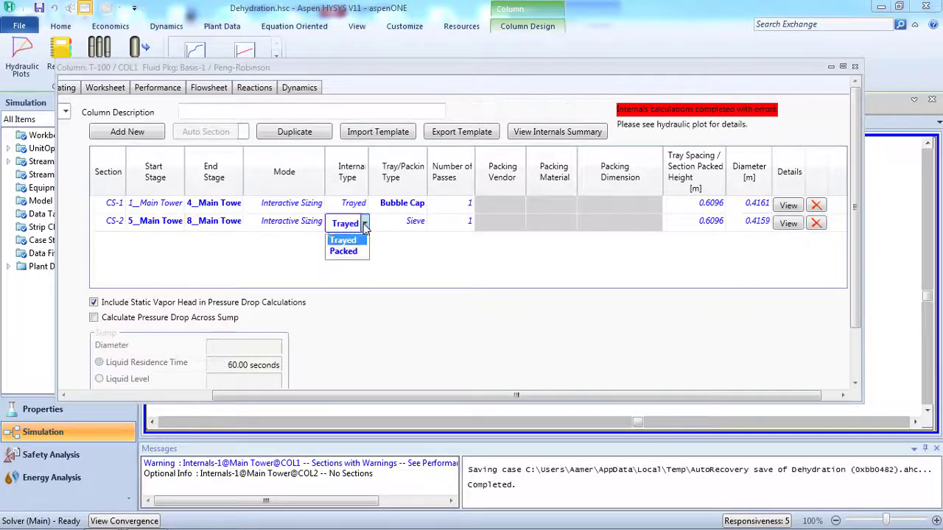
pyautogui.click(360, 252)
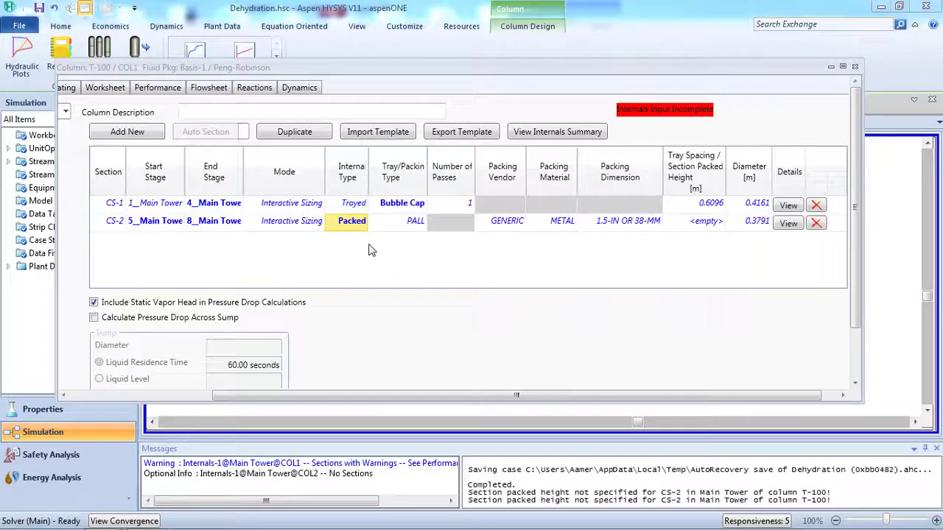
# Look through the packing types available for the packed section CS-2 and close the T-100 column window
pyautogui.click(409, 222)
pyautogui.click(424, 224)
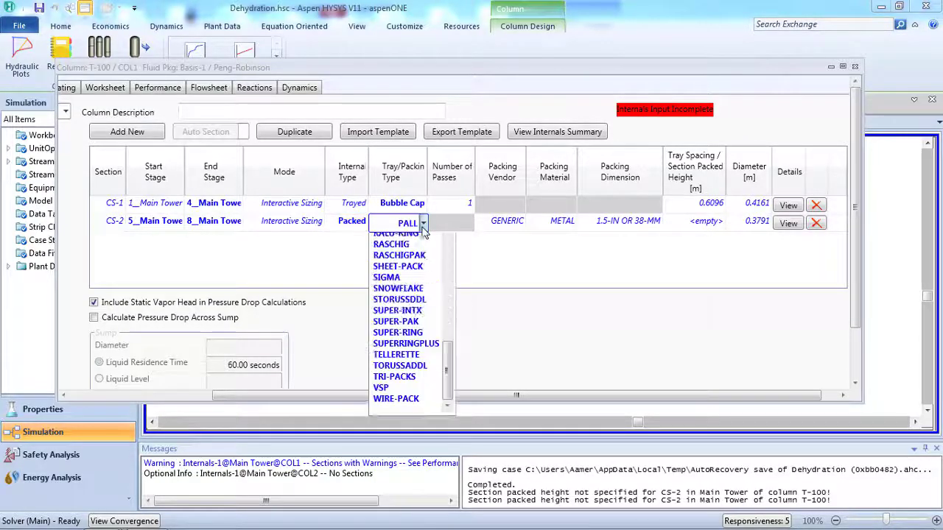
pyautogui.click(424, 225)
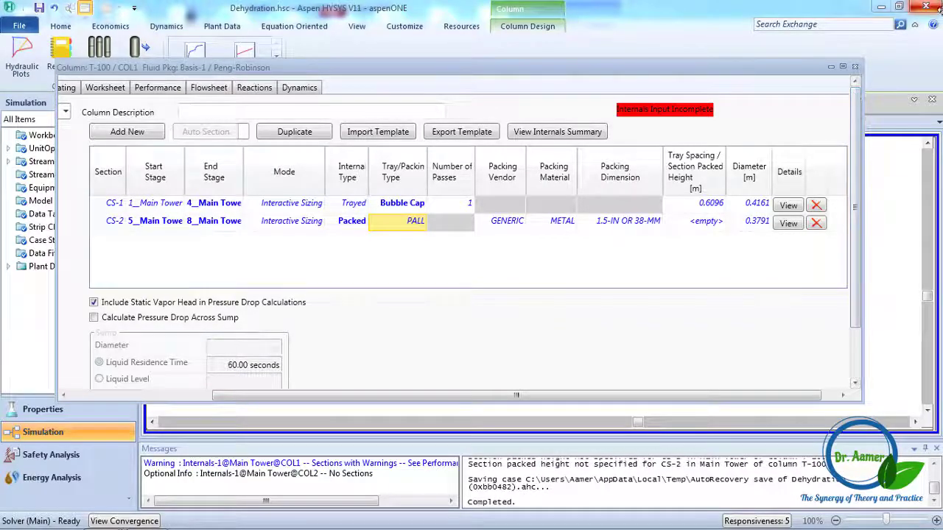
pyautogui.click(854, 68)
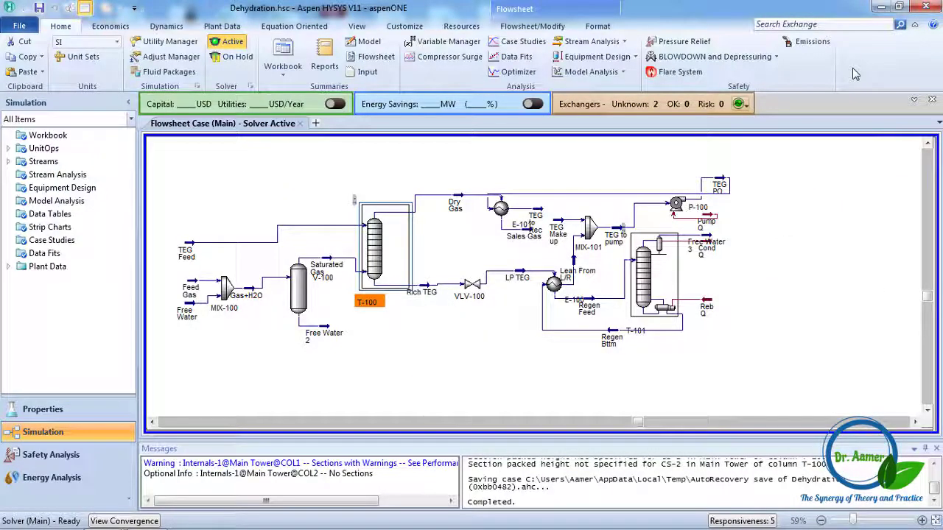